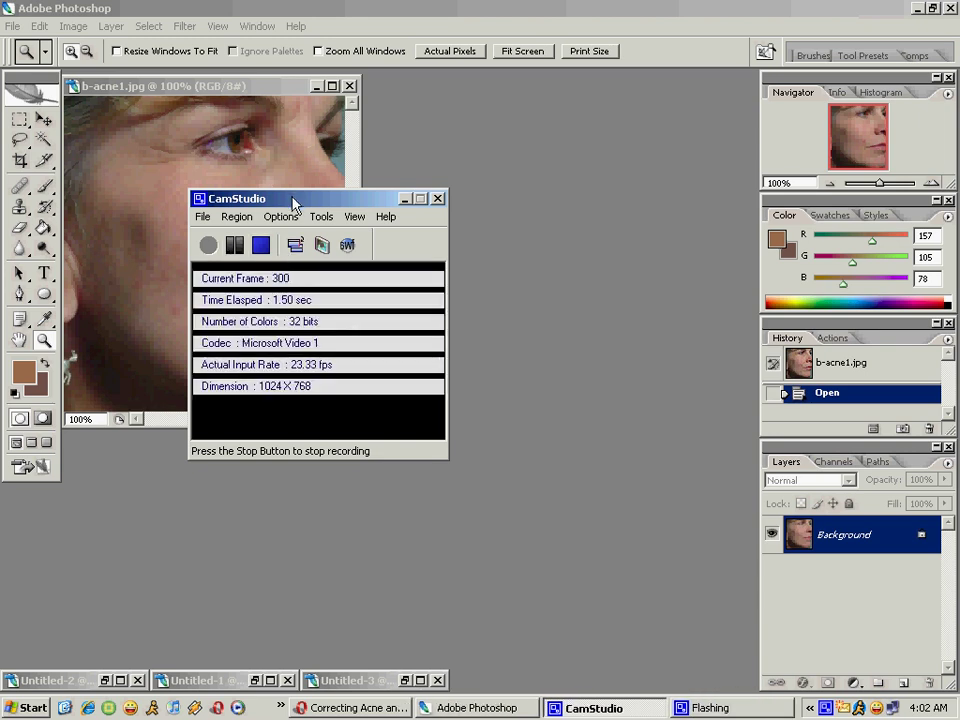
# - Minimize CamStudio and enlarge the b-acne1.jpg window until the portrait sits centred
pyautogui.moveTo(295, 203); pyautogui.dragTo(596, 396)
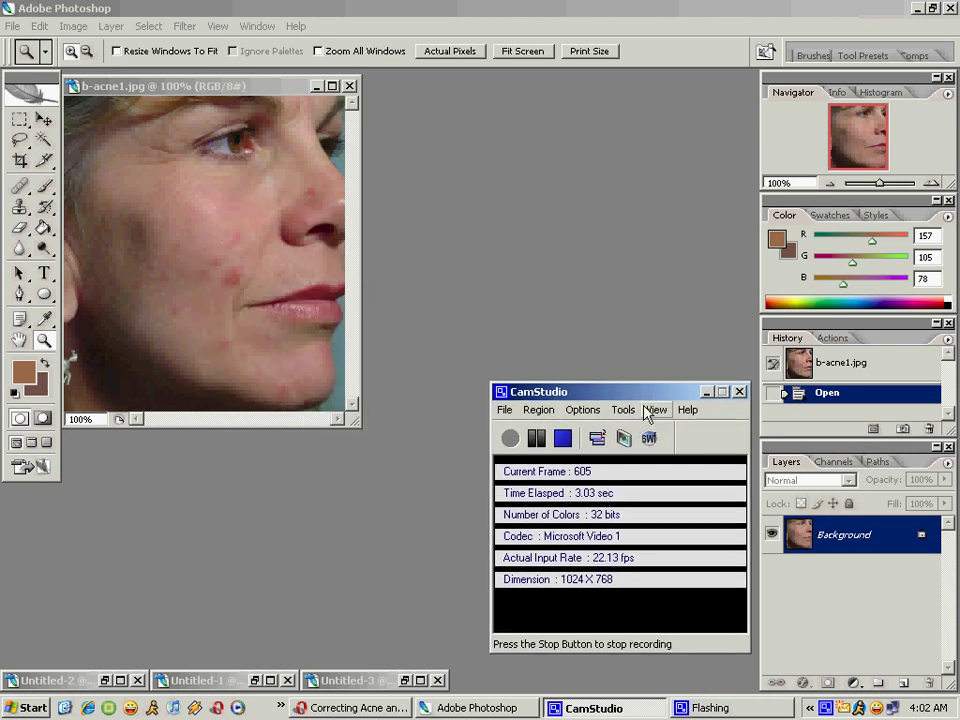
pyautogui.click(705, 392)
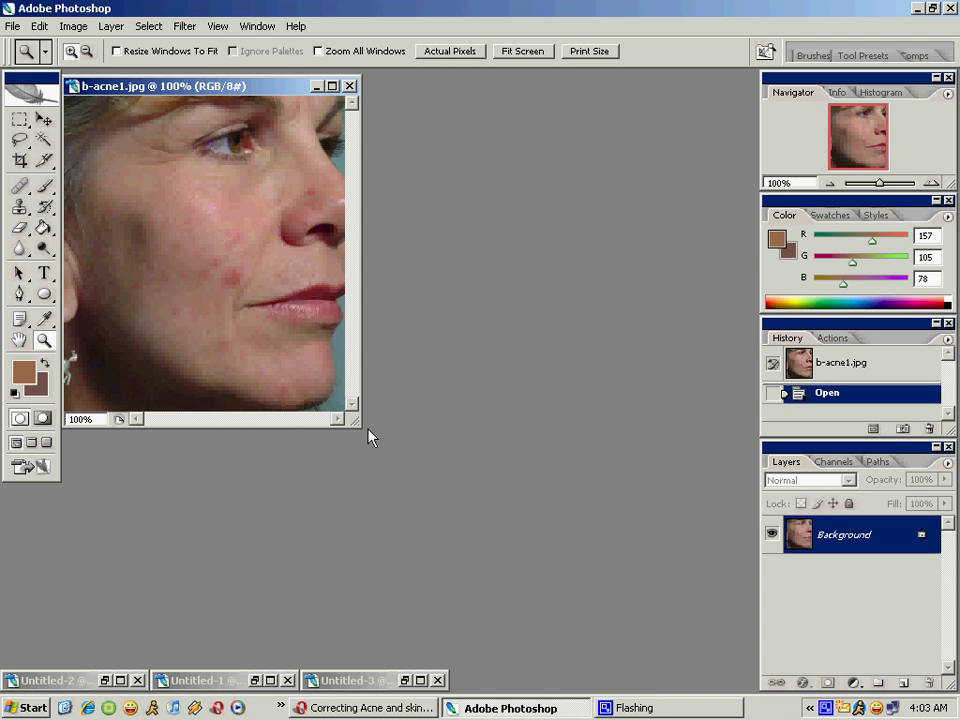
pyautogui.moveTo(357, 424); pyautogui.dragTo(566, 595)
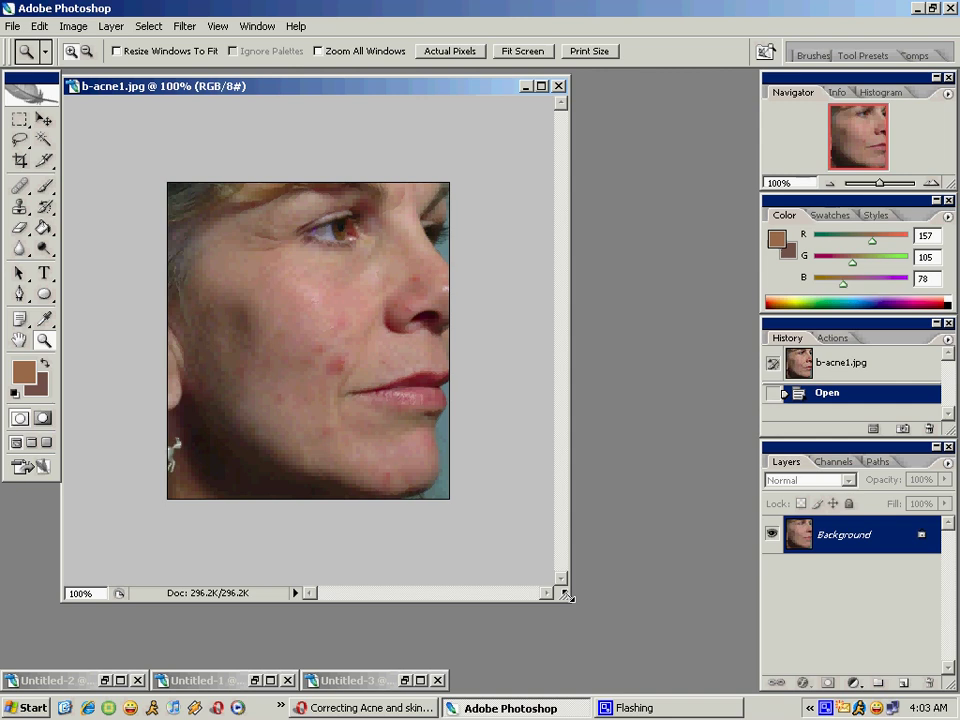
# - Create a Background copy layer, hide the original Background, and select the copy for editing
pyautogui.moveTo(566, 595); pyautogui.dragTo(611, 638)
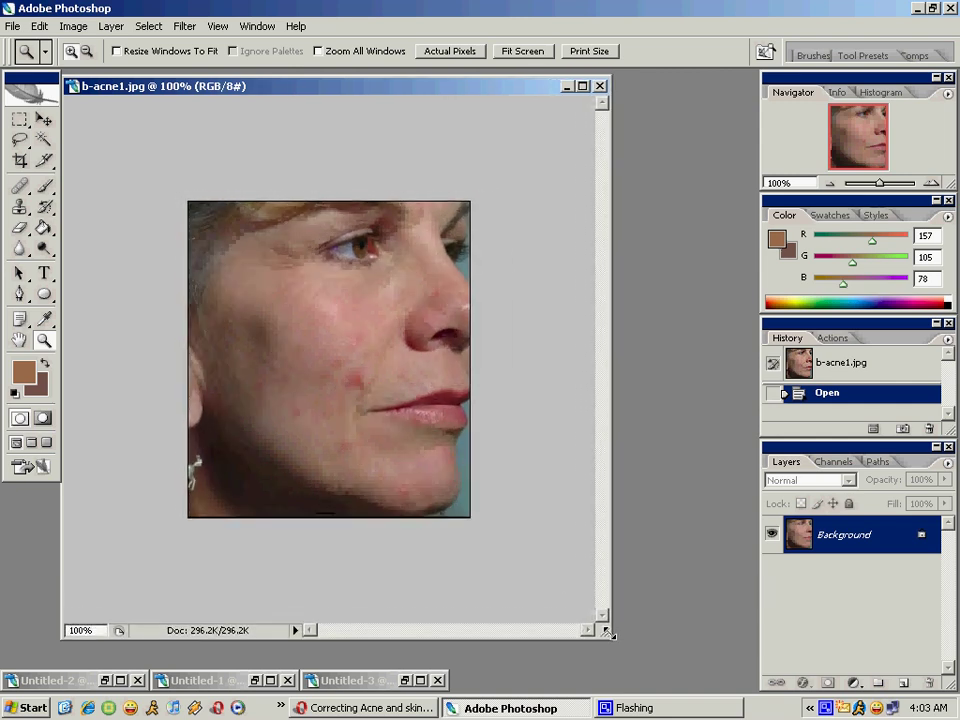
pyautogui.rightClick(818, 549)
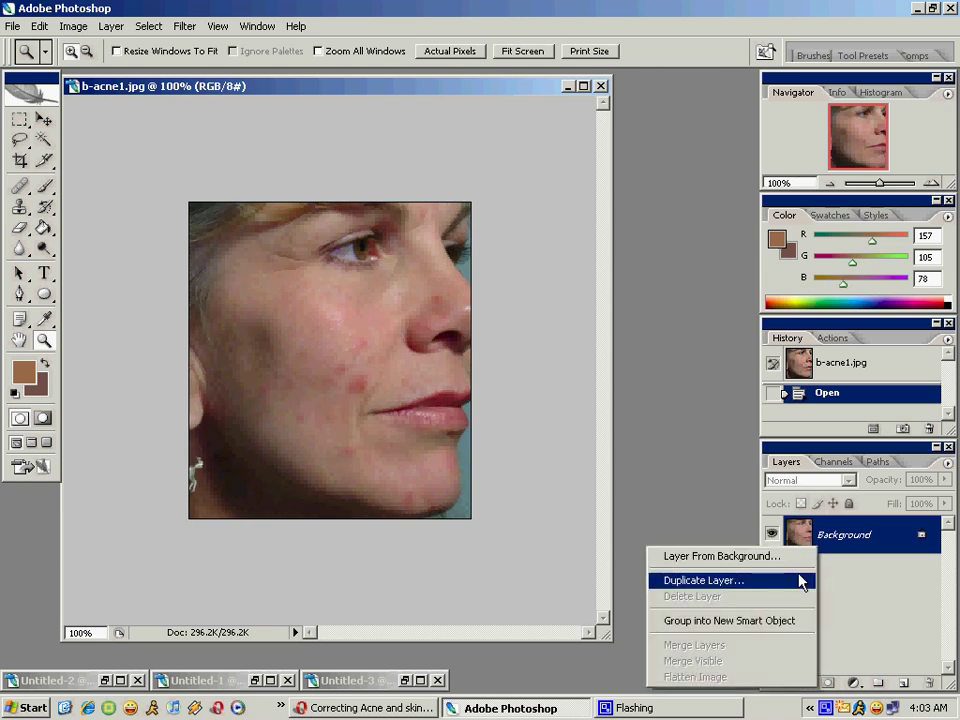
pyautogui.click(800, 580)
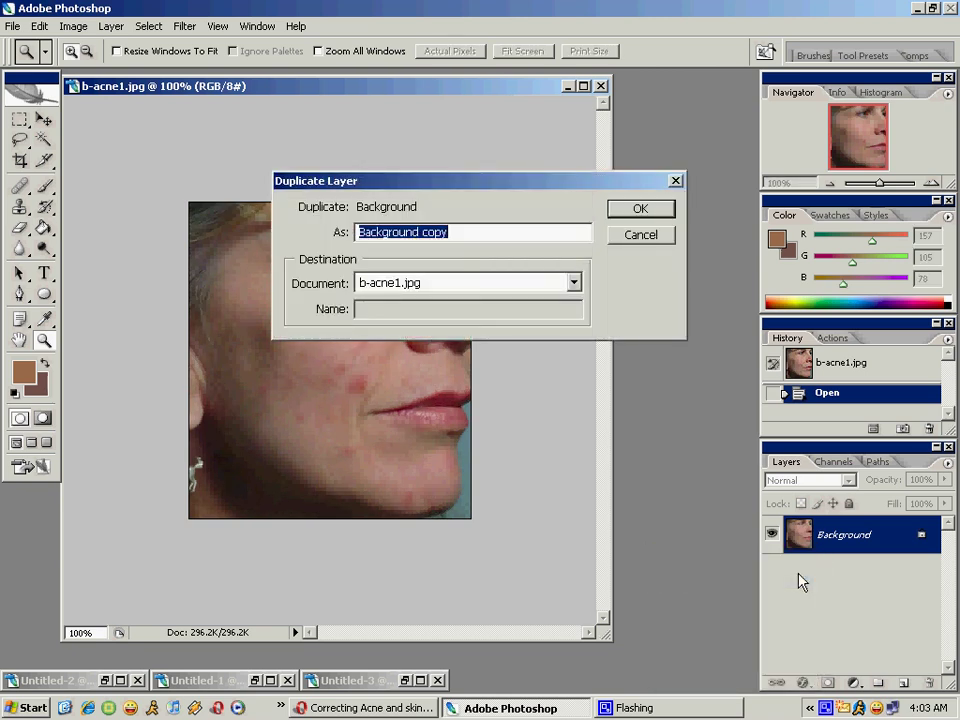
pyautogui.click(637, 209)
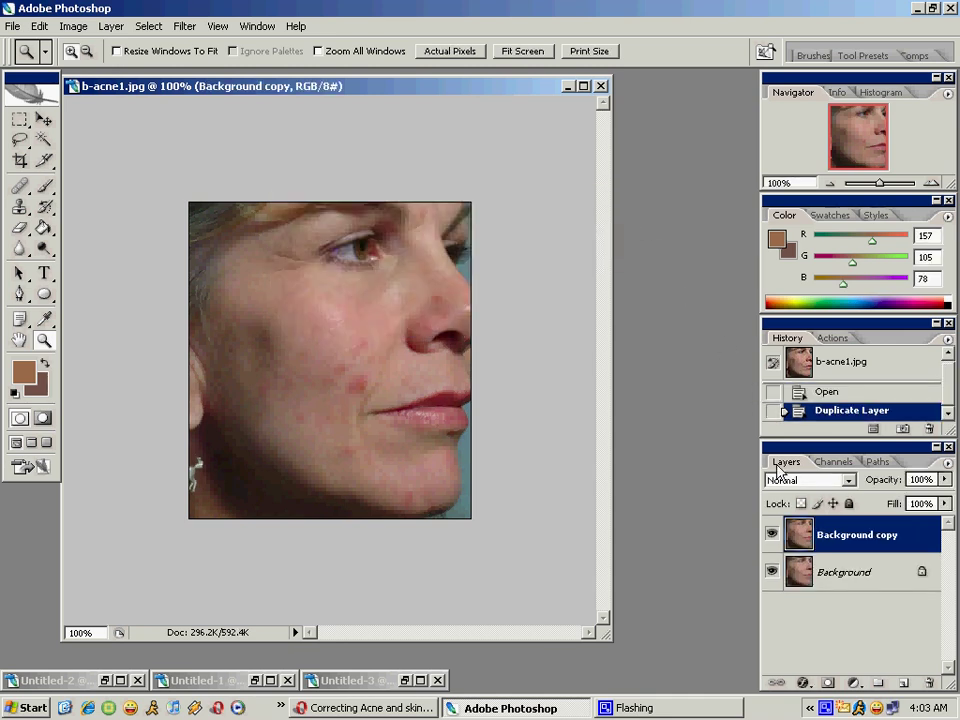
pyautogui.click(803, 575)
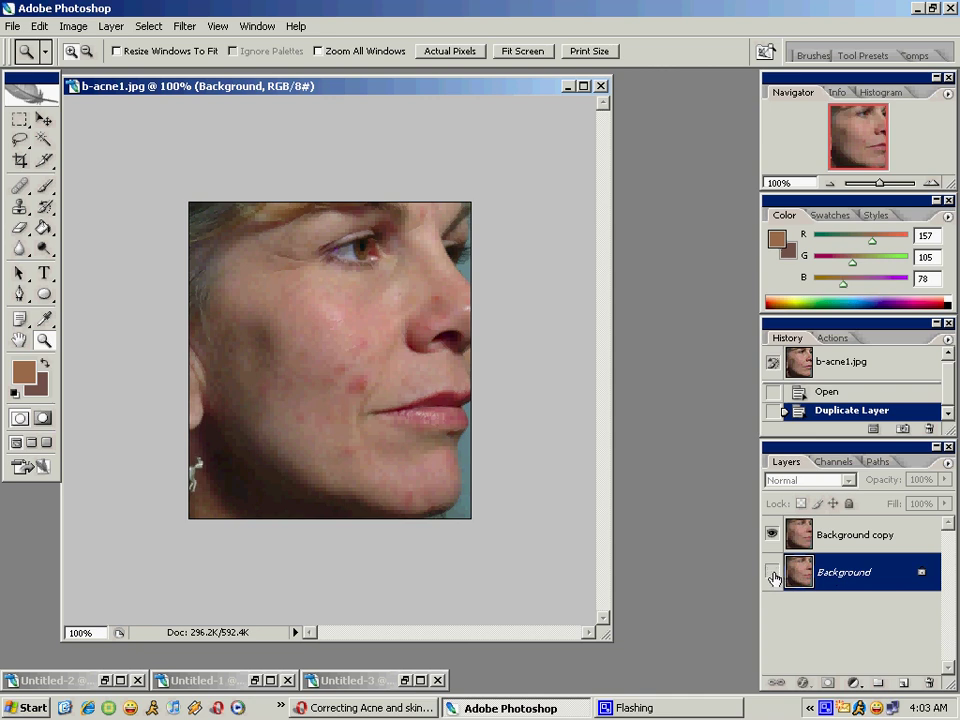
pyautogui.click(848, 548)
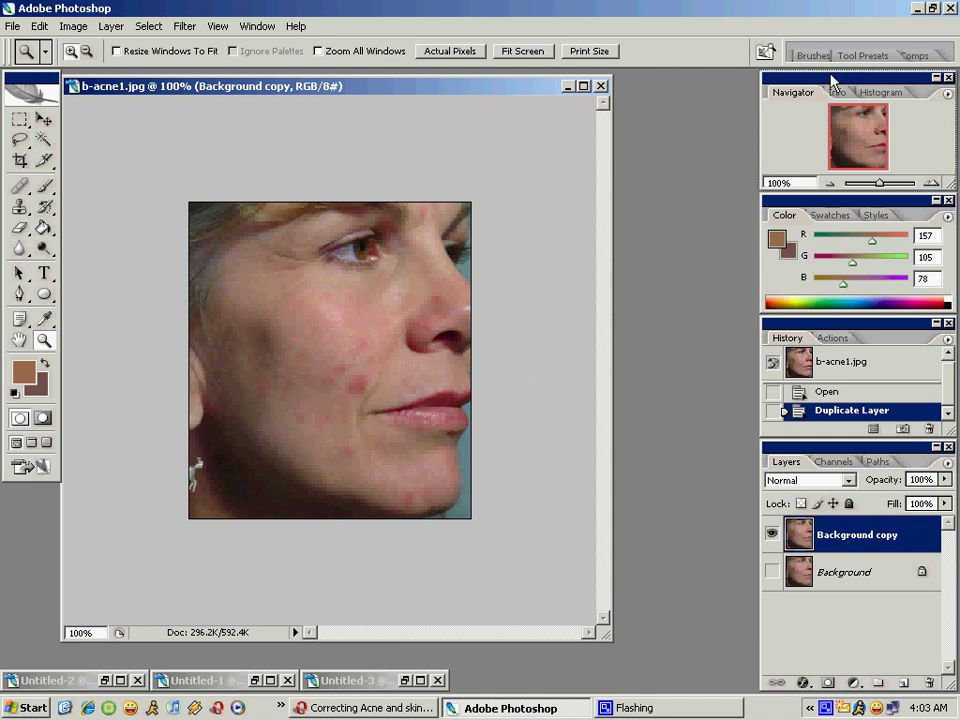
# - Float the Navigator over the image, zoom and pan around the face, then dock it back
pyautogui.moveTo(840, 56); pyautogui.dragTo(520, 368)
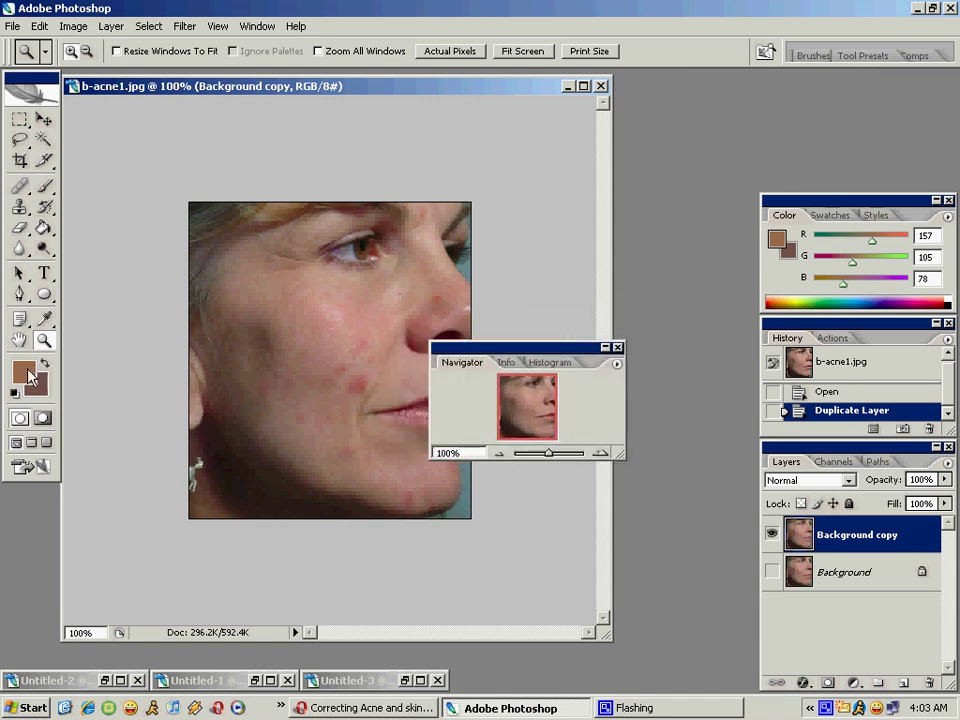
pyautogui.click(319, 332)
pyautogui.click(319, 332)
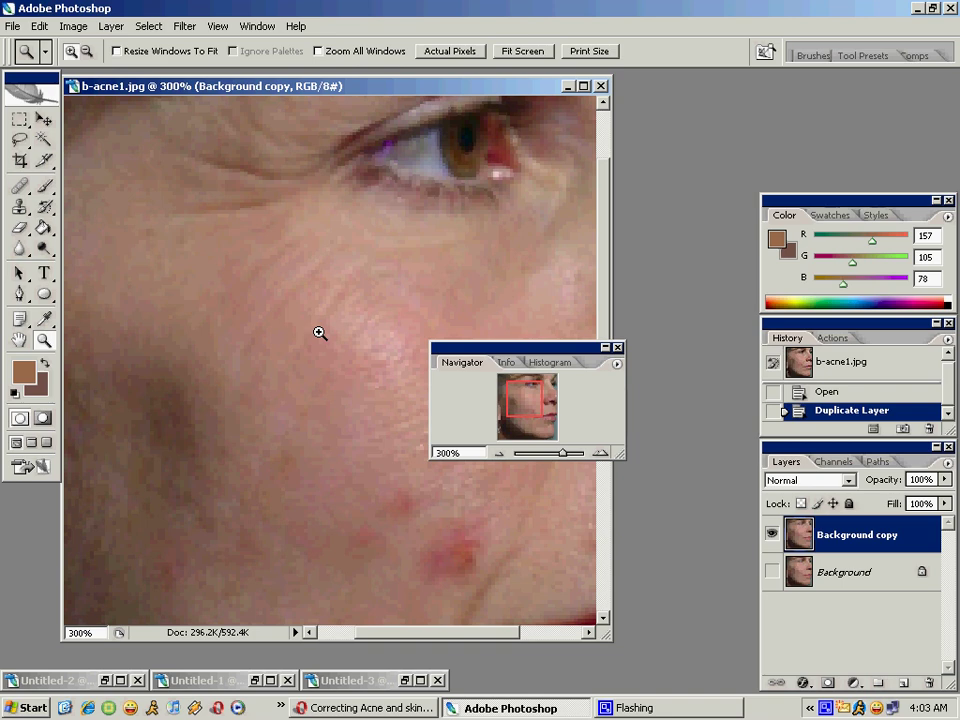
pyautogui.moveTo(527, 408)
pyautogui.mouseDown()
pyautogui.moveTo(544, 394)
pyautogui.moveTo(522, 395)
pyautogui.moveTo(527, 380)
pyautogui.moveTo(546, 416)
pyautogui.moveTo(523, 420)
pyautogui.moveTo(538, 408)
pyautogui.mouseUp()
pyautogui.moveTo(562, 453)
pyautogui.mouseDown()
pyautogui.moveTo(538, 454)
pyautogui.moveTo(558, 453)
pyautogui.mouseUp()
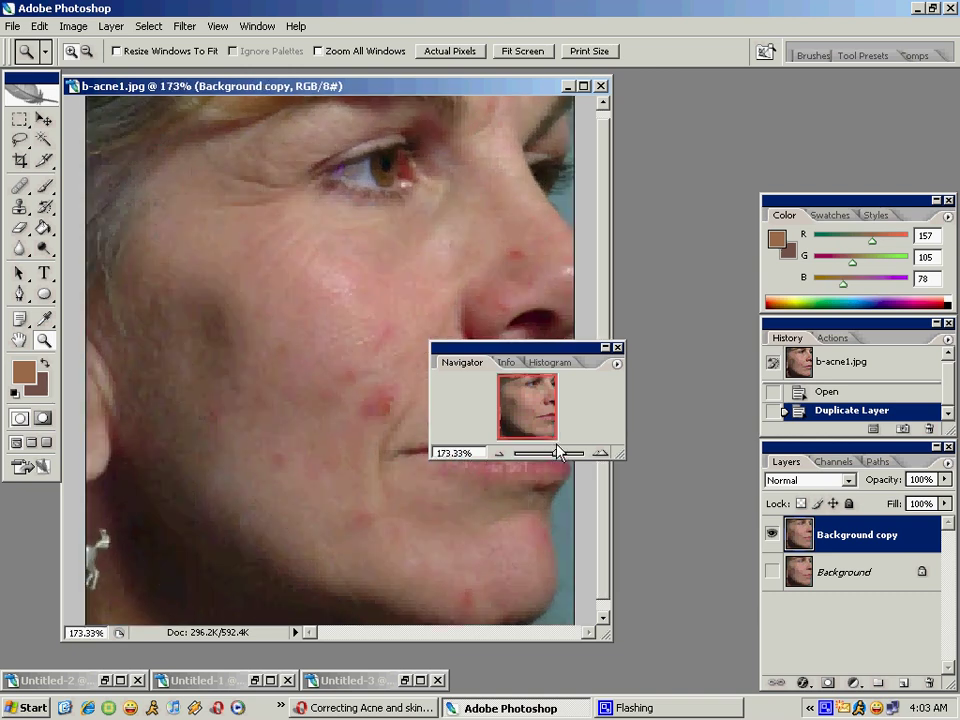
pyautogui.moveTo(540, 350); pyautogui.dragTo(850, 85)
# - Zoom to 600% on the nose spot and select the Clone Stamp tool
pyautogui.click(533, 255)
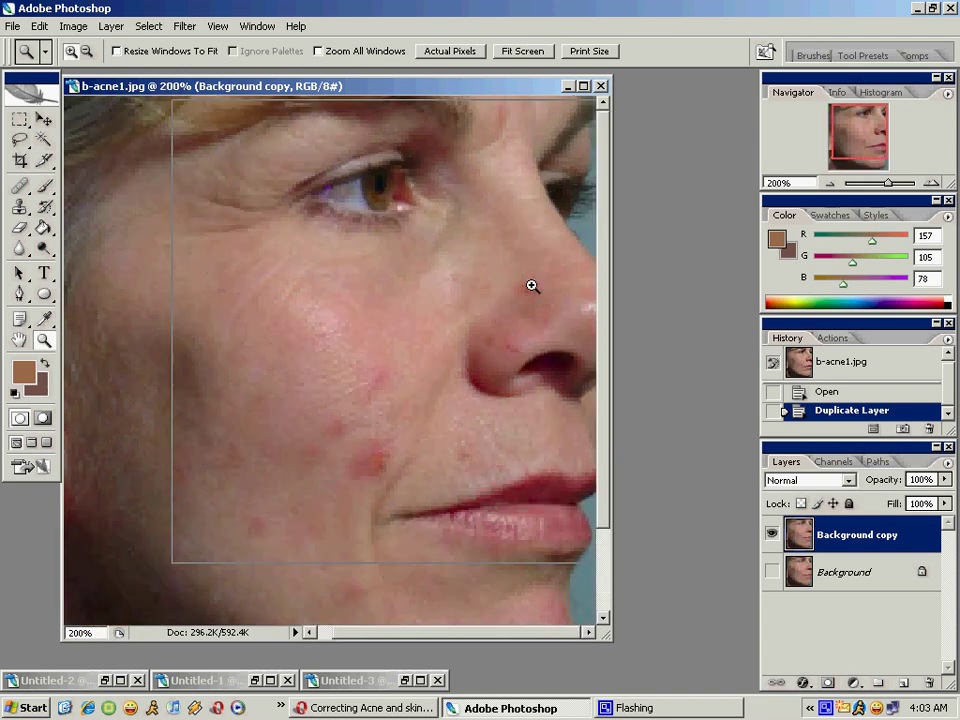
pyautogui.click(534, 285)
pyautogui.click(512, 367)
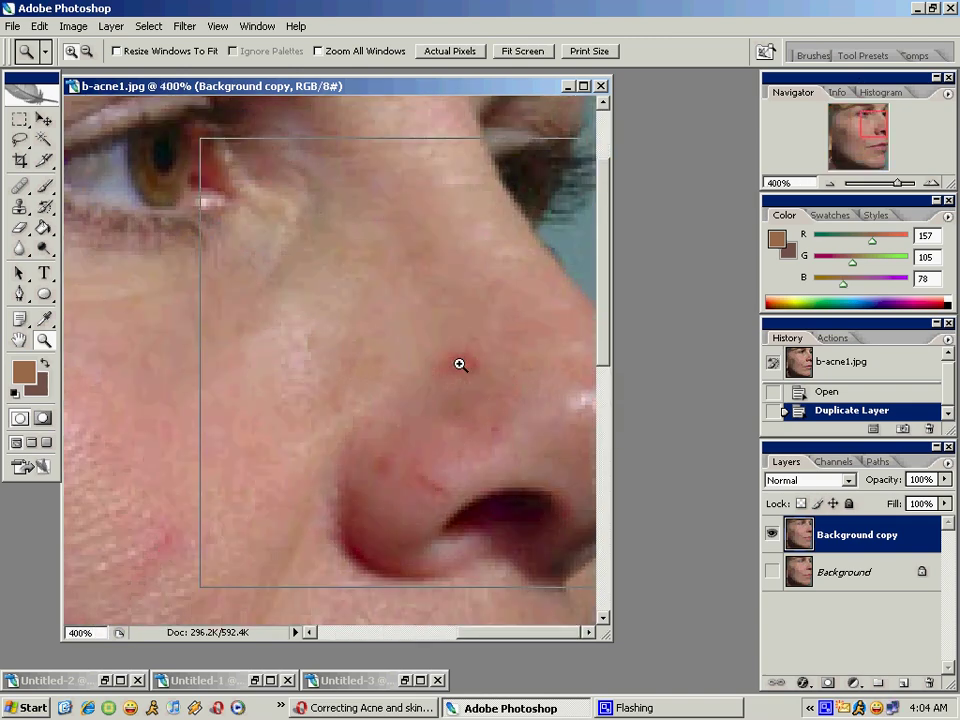
pyautogui.click(457, 365)
pyautogui.click(457, 371)
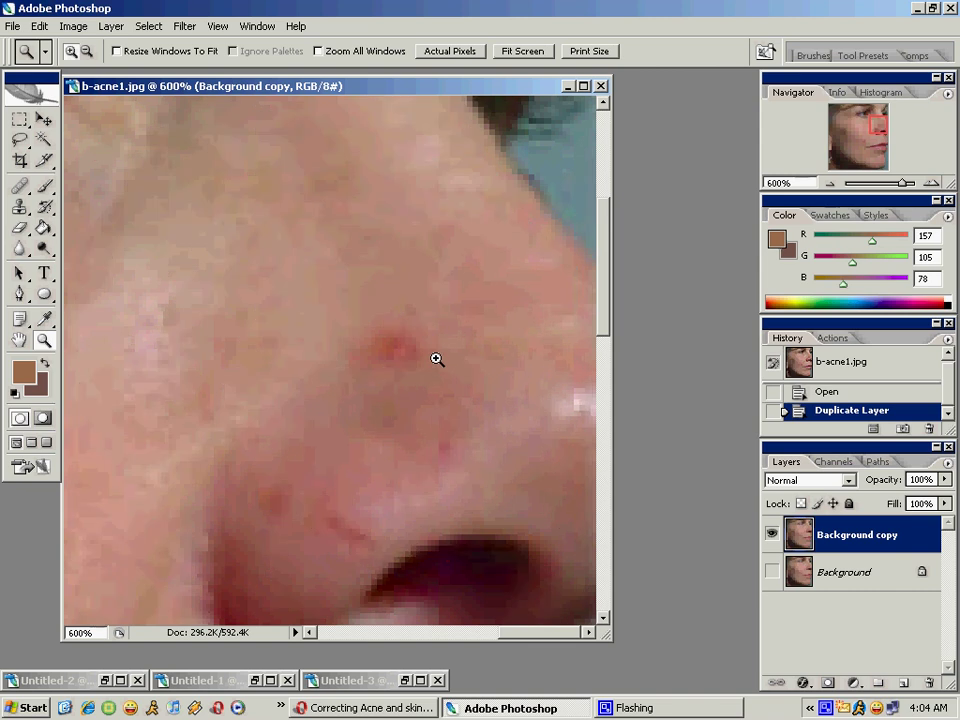
pyautogui.click(19, 207)
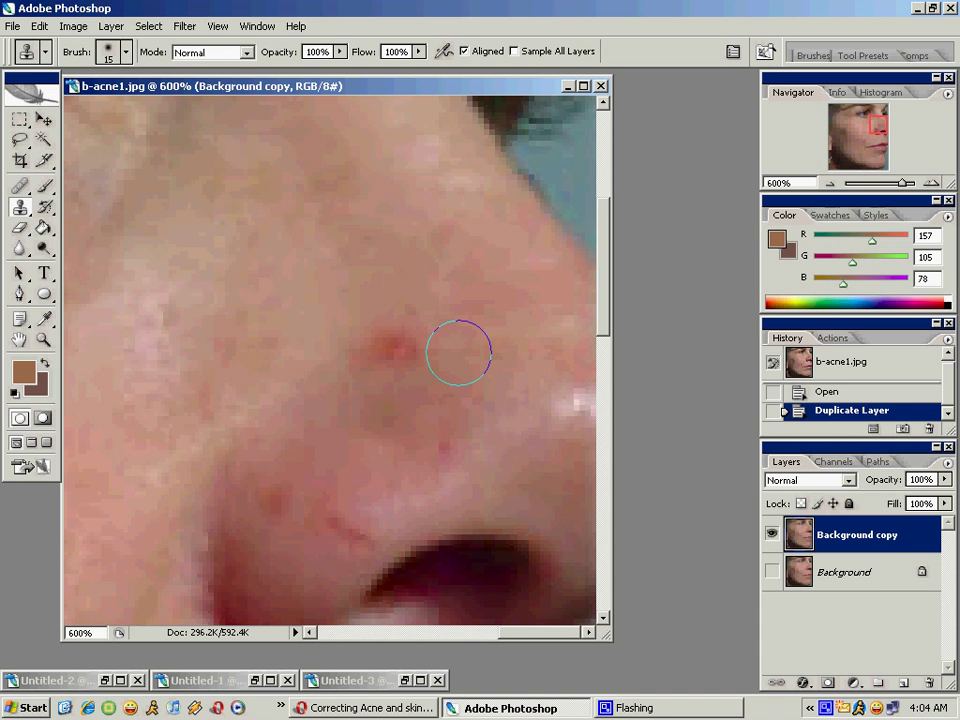
# - Sample clear nose skin and clone it over the red spot, redoing one bad stroke
pyautogui.keyDown('alt'); pyautogui.click(457, 358); pyautogui.keyUp('alt')
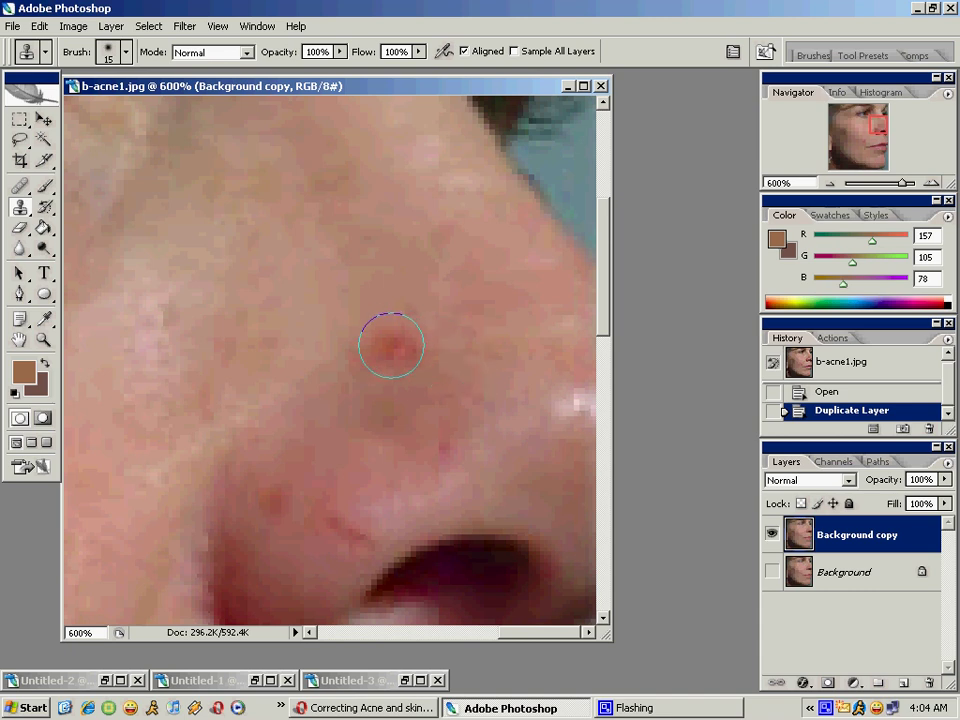
pyautogui.click(391, 345)
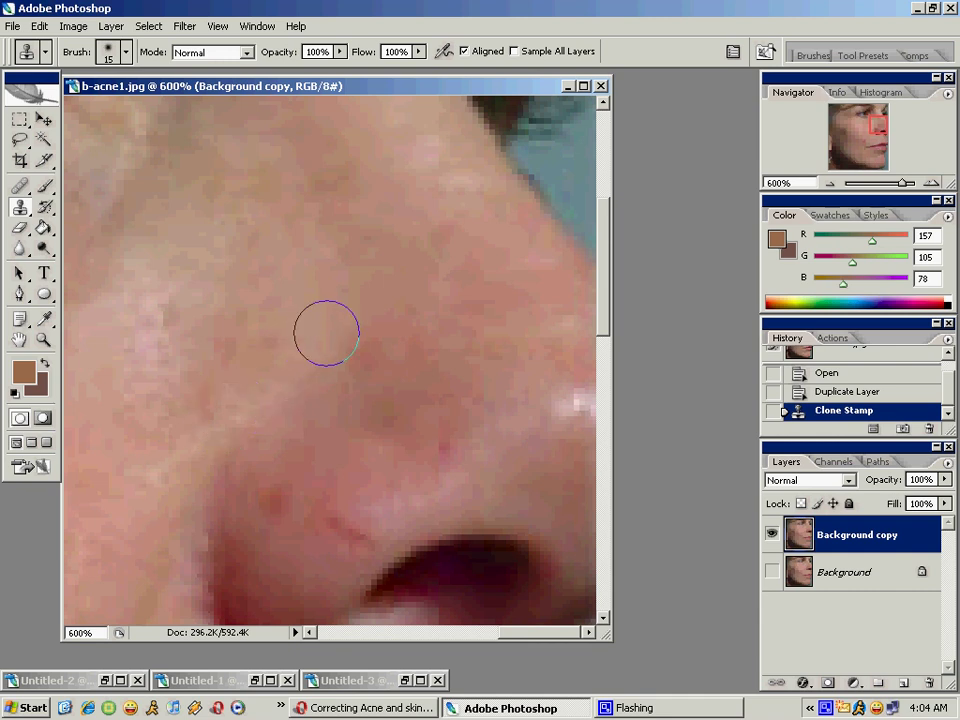
pyautogui.click(326, 318)
pyautogui.hotkey('ctrl', 'z')
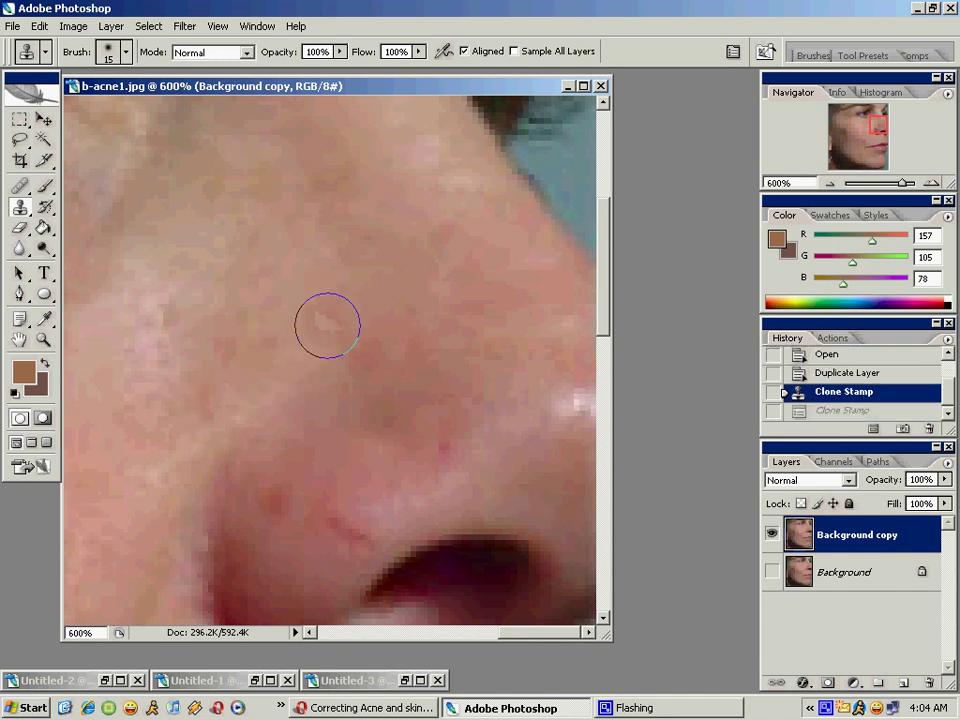
pyautogui.click(364, 354)
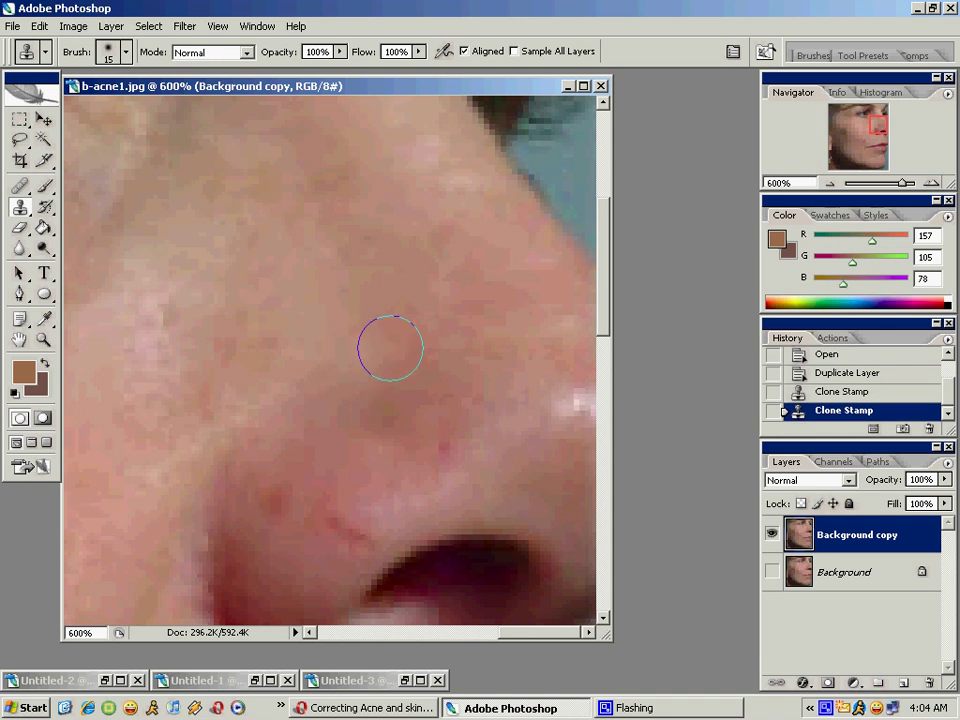
# - Clone over the remaining nose blemishes, the pimple above the nostril and the red crease
pyautogui.keyDown('alt'); pyautogui.click(493, 431); pyautogui.keyUp('alt')
pyautogui.click(455, 437)
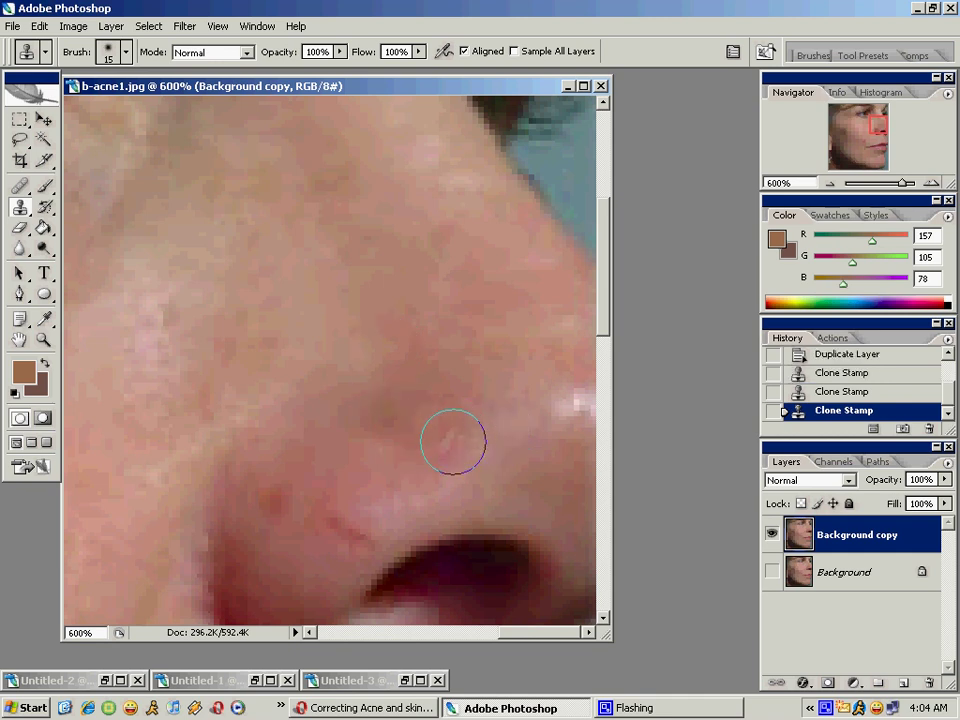
pyautogui.scroll(-1, 306, 420)
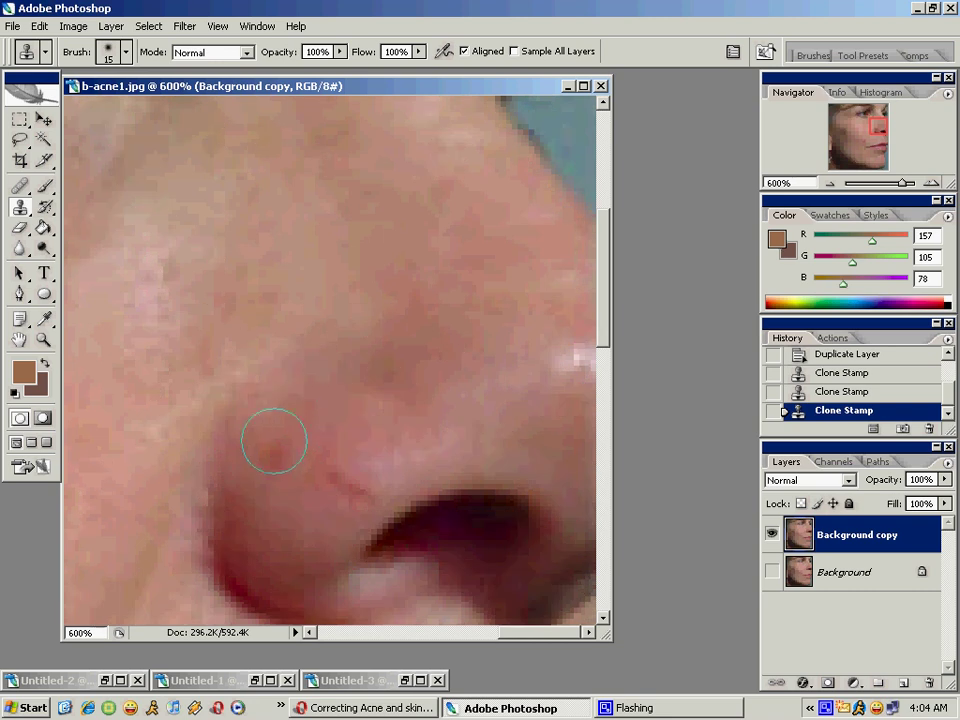
pyautogui.click(267, 452)
pyautogui.keyDown('alt'); pyautogui.click(377, 450); pyautogui.keyUp('alt')
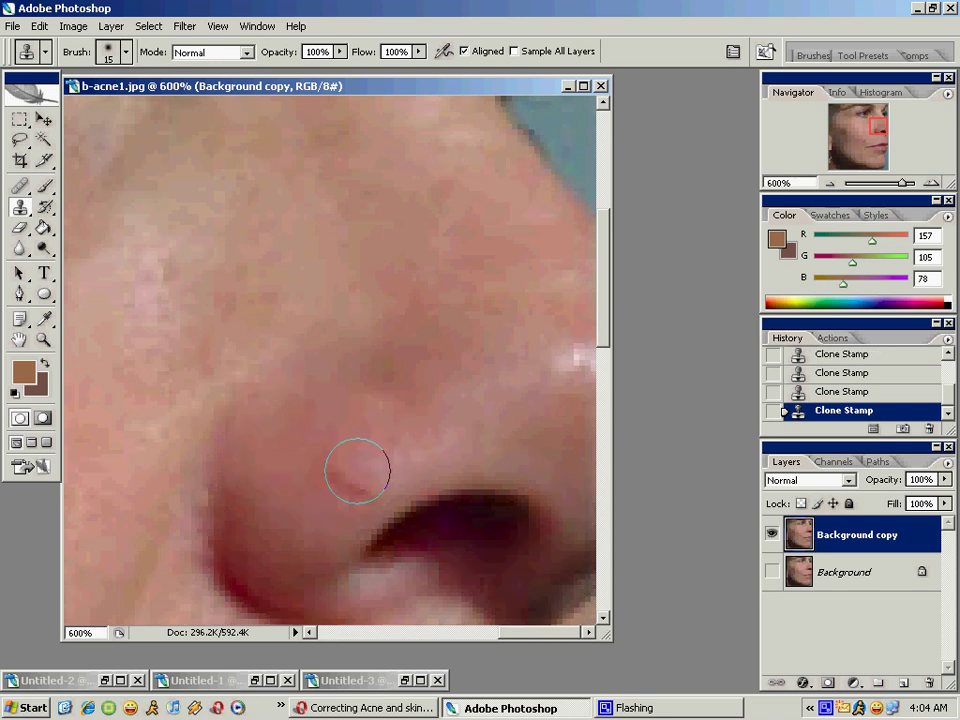
pyautogui.click(350, 472)
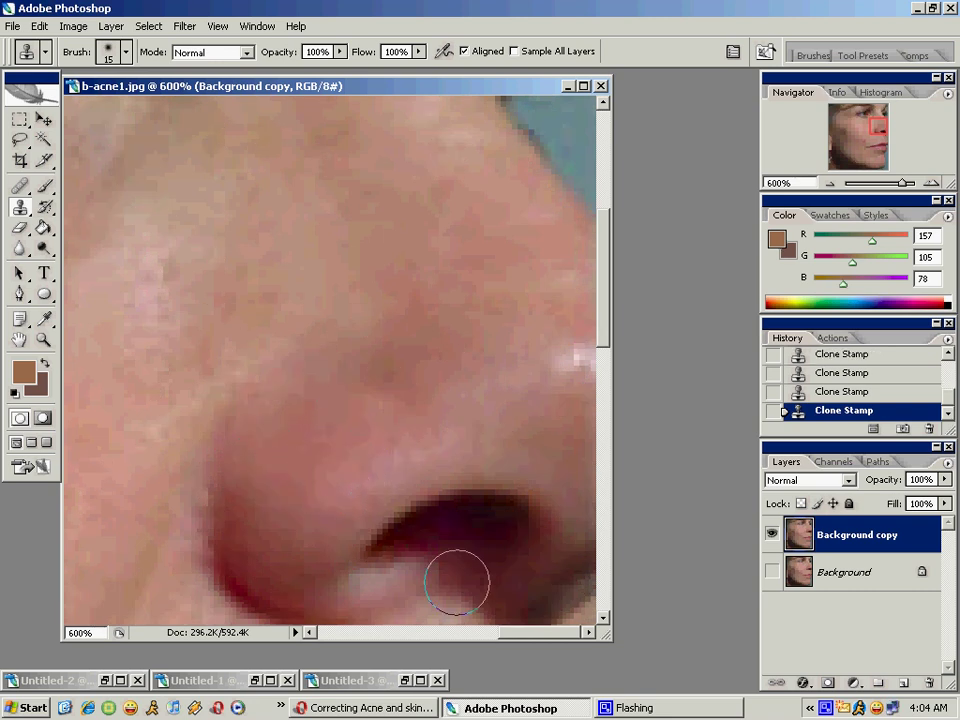
pyautogui.moveTo(552, 632); pyautogui.dragTo(379, 647)
# - Zoom out to 100% to check the whole face, then back to about 426% on the cheek
pyautogui.moveTo(600, 278); pyautogui.dragTo(615, 403)
pyautogui.moveTo(412, 632); pyautogui.dragTo(435, 634)
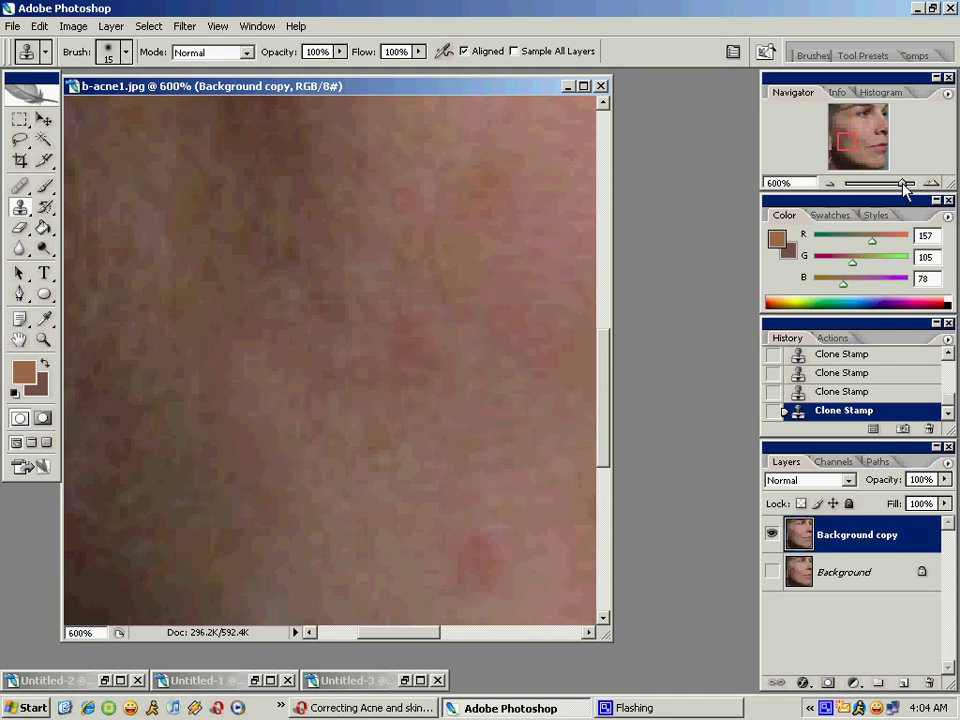
pyautogui.moveTo(900, 183); pyautogui.dragTo(881, 185)
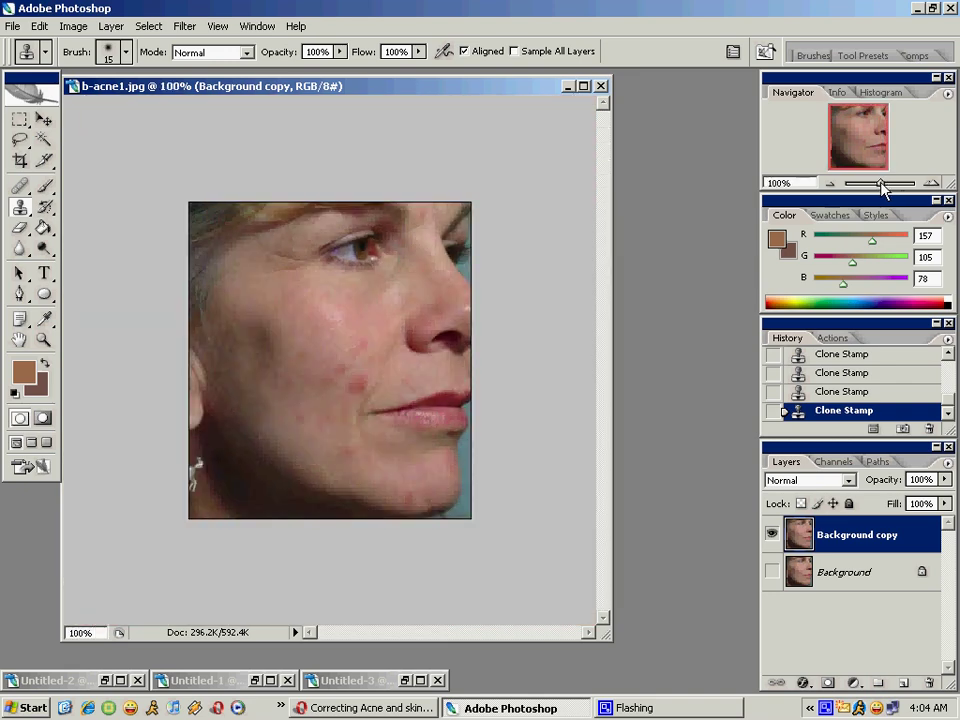
pyautogui.moveTo(881, 184); pyautogui.dragTo(899, 185)
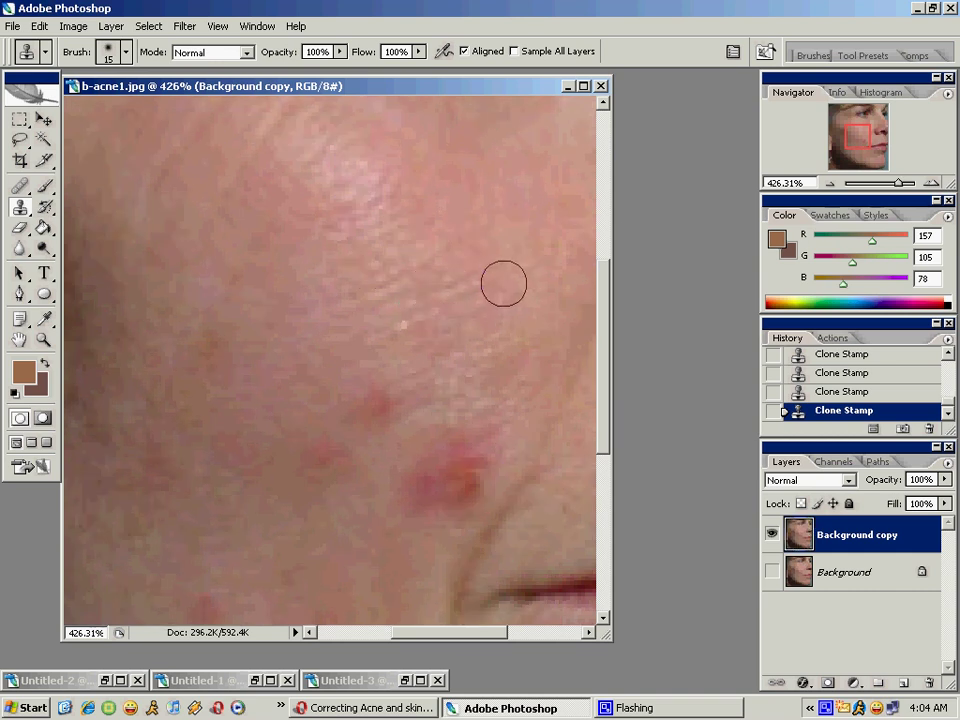
# - Clone clean skin over the red blemish and the faint spot on the lower cheek
pyautogui.keyDown('alt'); pyautogui.click(339, 379); pyautogui.keyUp('alt')
pyautogui.click(375, 400)
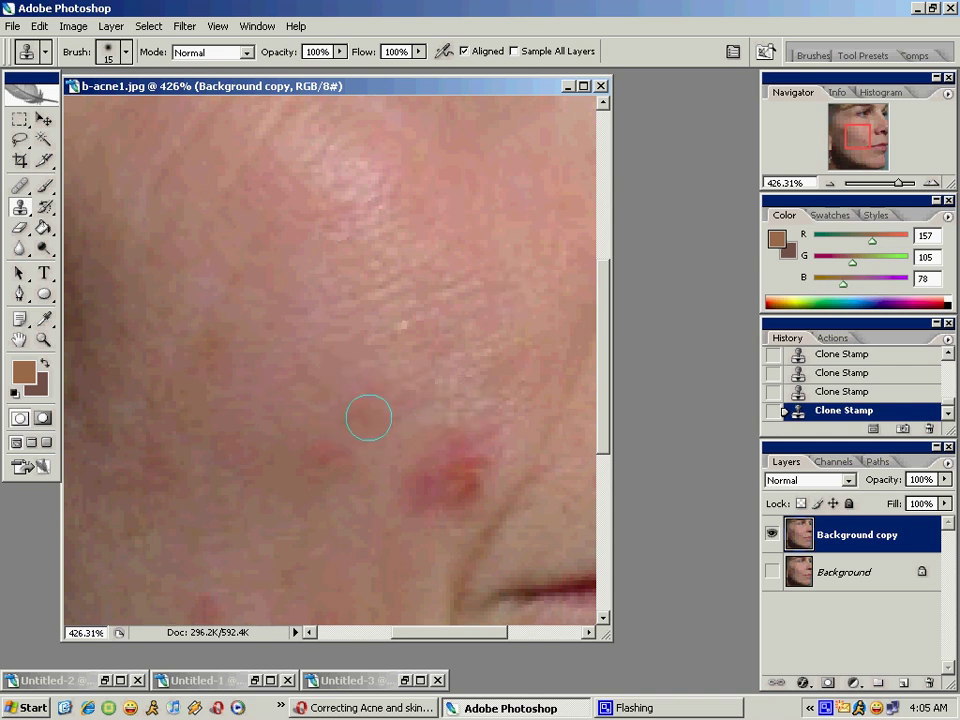
pyautogui.keyDown('alt'); pyautogui.click(345, 512); pyautogui.keyUp('alt')
pyautogui.click(321, 452)
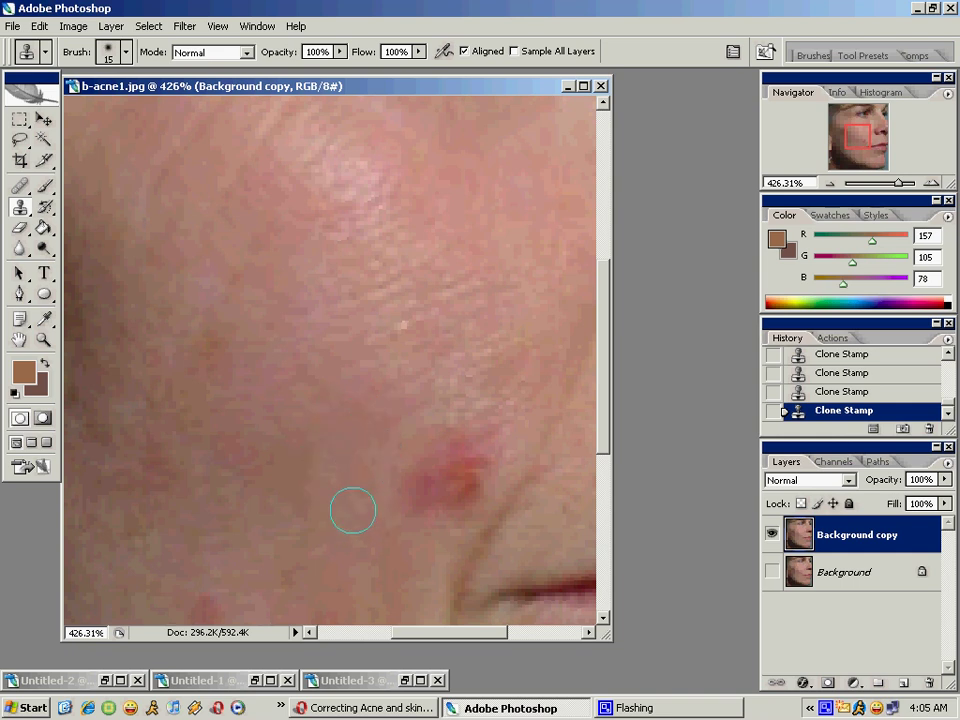
pyautogui.scroll(-3, 354, 508)
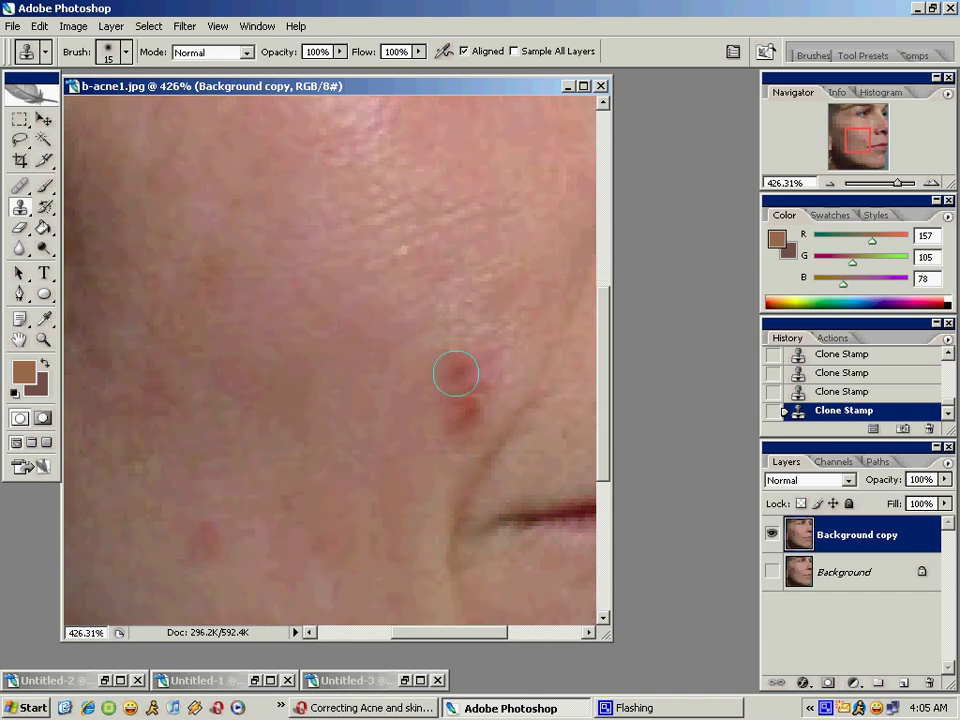
# - Undo the last stroke and re-clone the cheek blemish from a new clean patch
pyautogui.hotkey('ctrl', 'z')
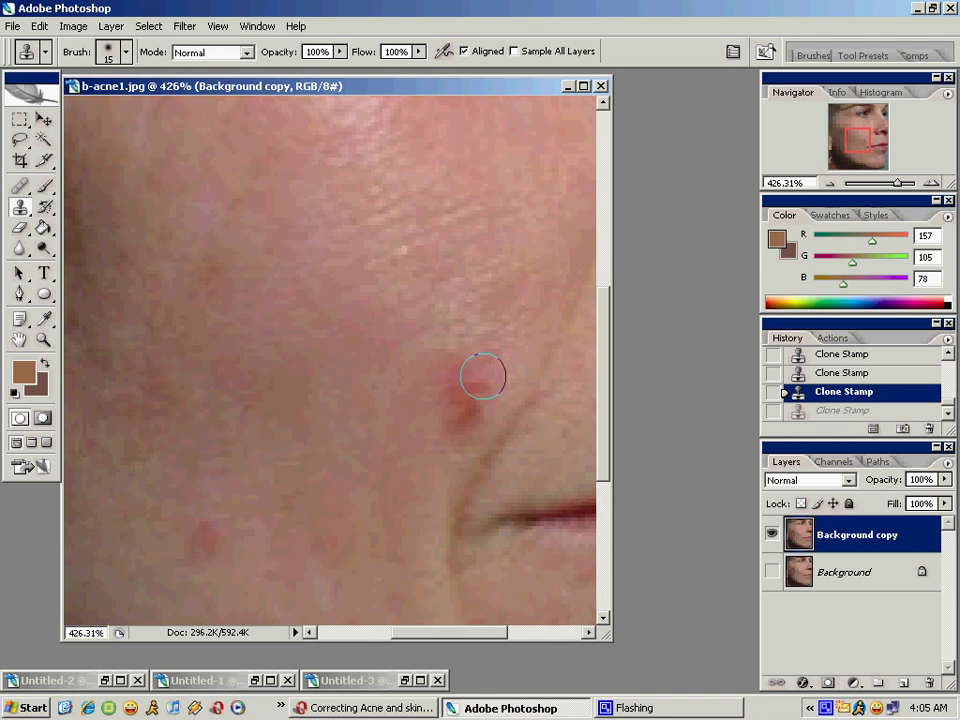
pyautogui.keyDown('alt'); pyautogui.click(463, 328); pyautogui.keyUp('alt')
pyautogui.click(467, 361)
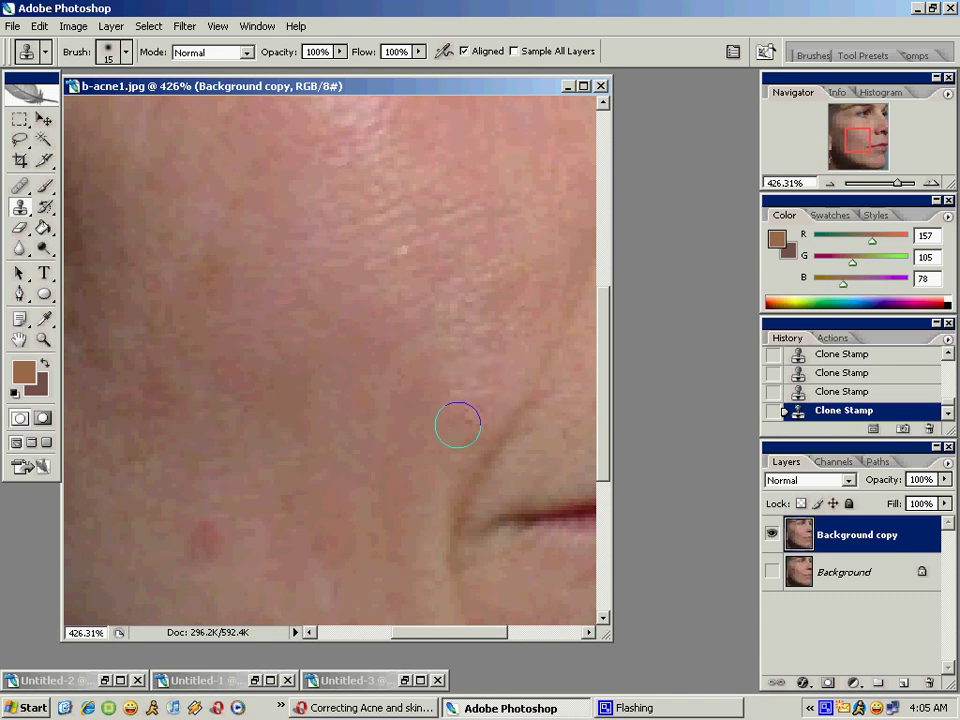
pyautogui.moveTo(432, 640); pyautogui.dragTo(442, 640)
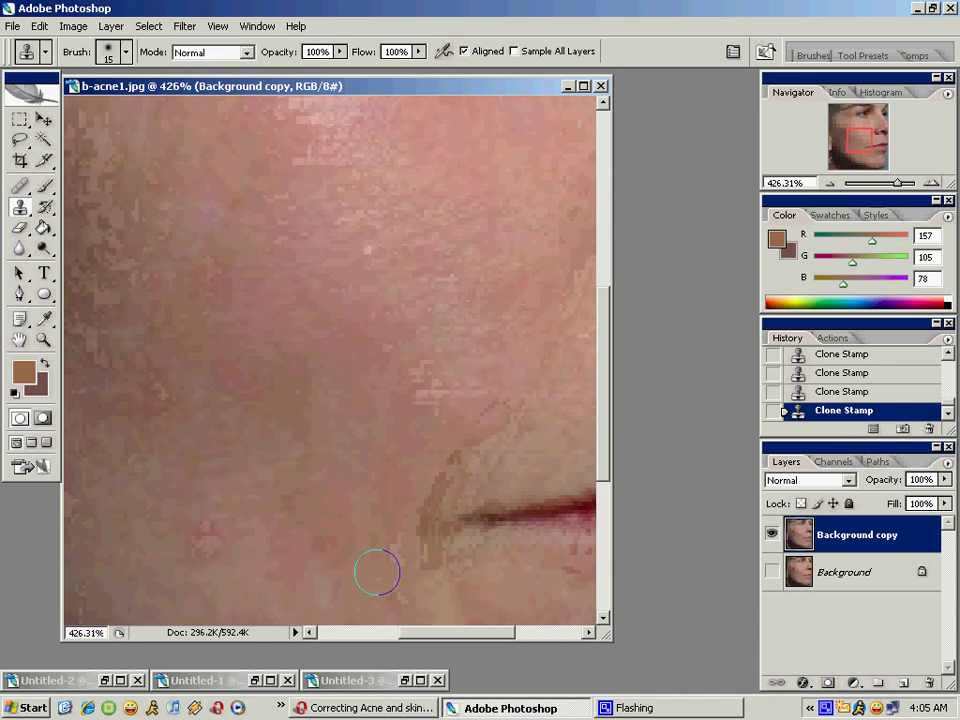
pyautogui.click(43, 339)
# - Show the image at Actual Pixels, zoom to 300% on the lower cheek, and reselect Clone Stamp
pyautogui.rightClick(360, 323)
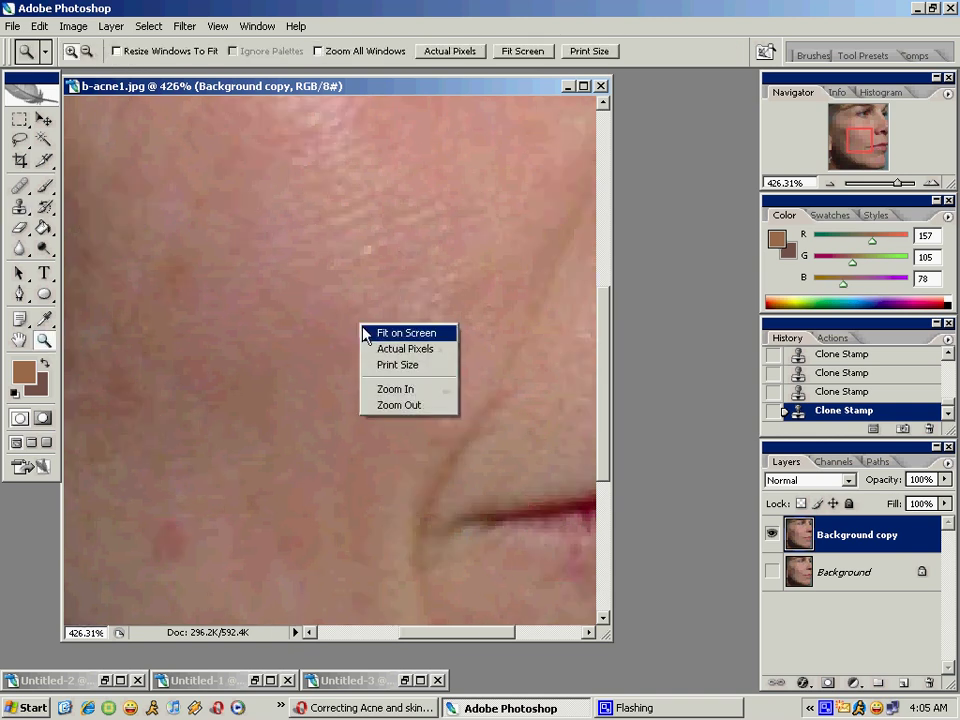
pyautogui.click(378, 349)
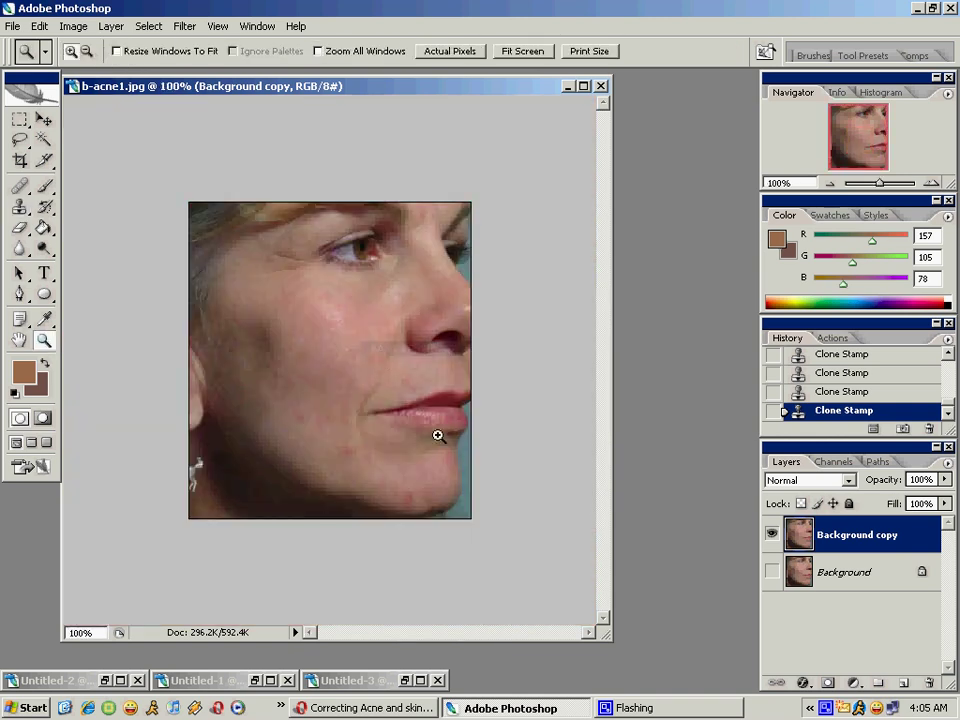
pyautogui.click(329, 395)
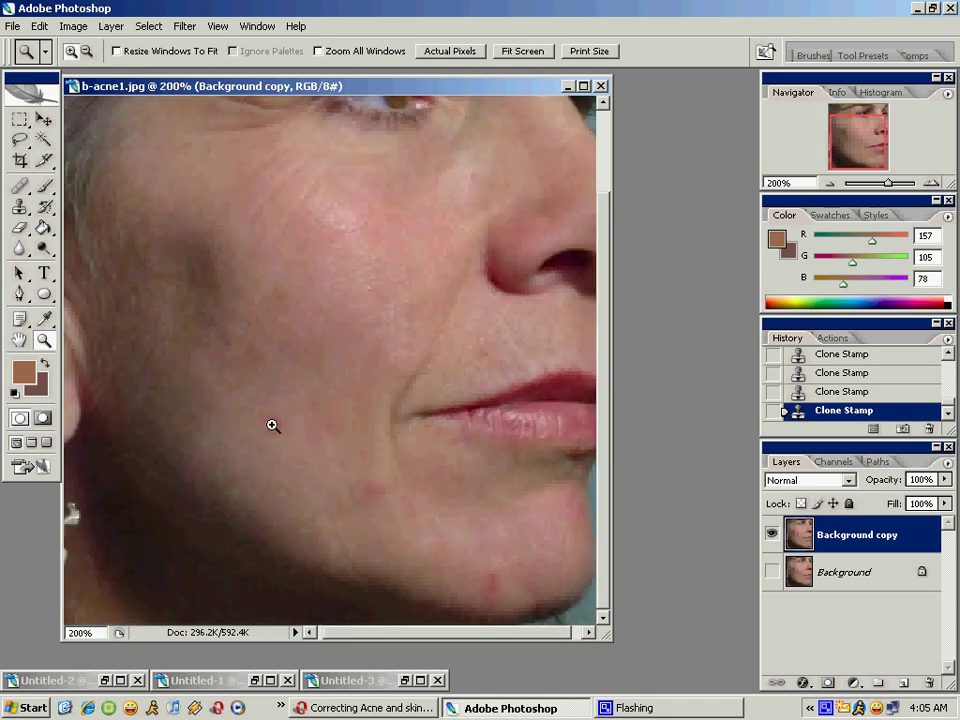
pyautogui.click(268, 430)
pyautogui.click(19, 207)
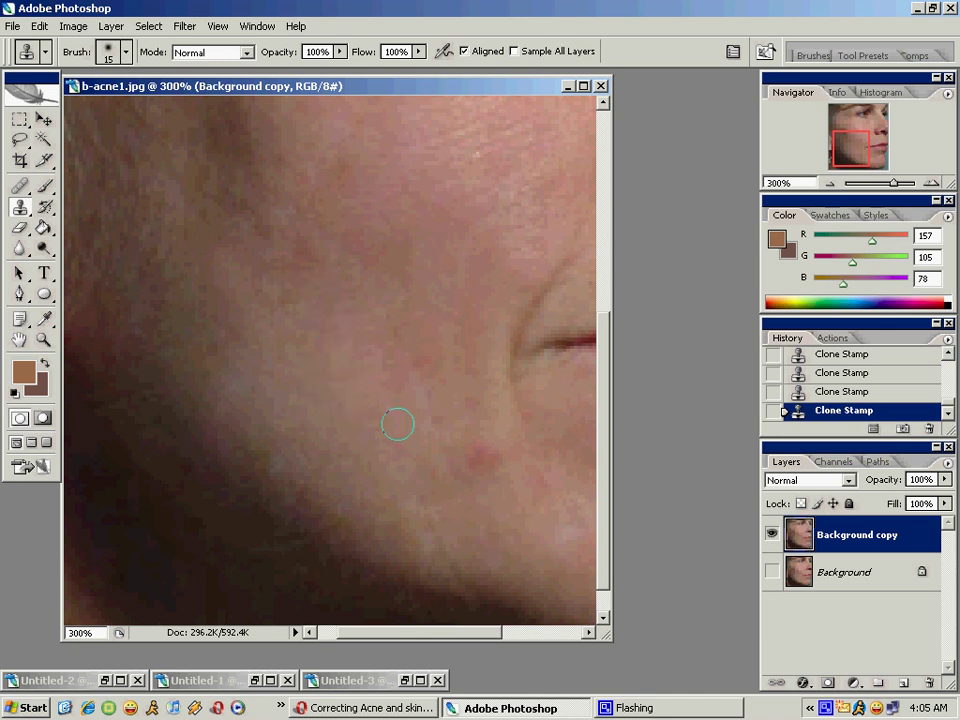
# - Undo a poor stroke and clone clear skin over the spots below the lower lip and on the chin
pyautogui.moveTo(430, 638); pyautogui.dragTo(502, 634)
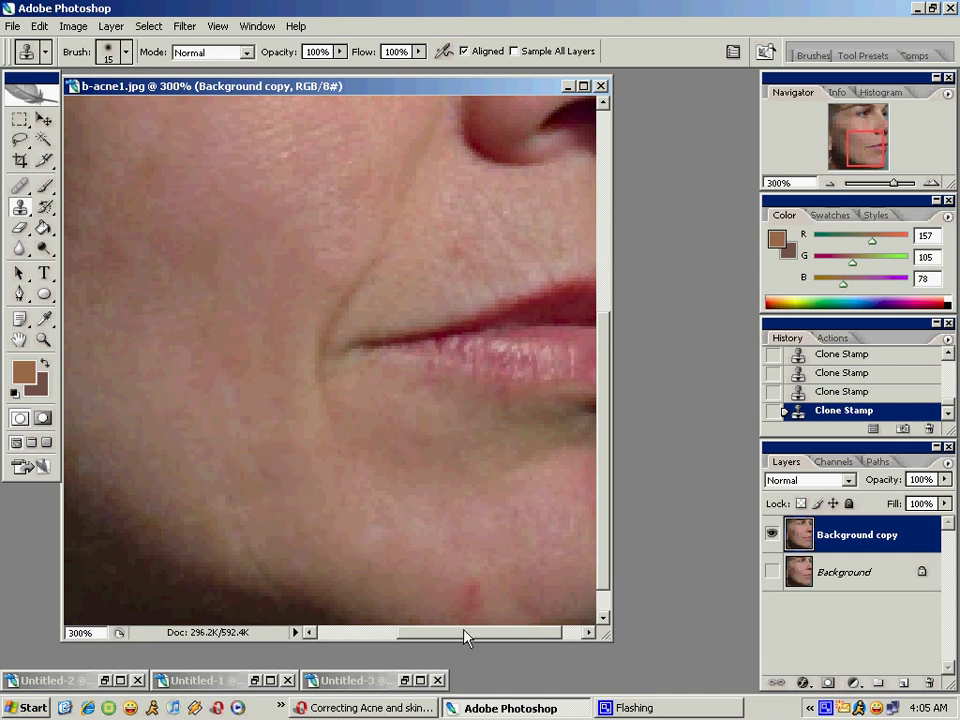
pyautogui.moveTo(465, 637); pyautogui.dragTo(500, 634)
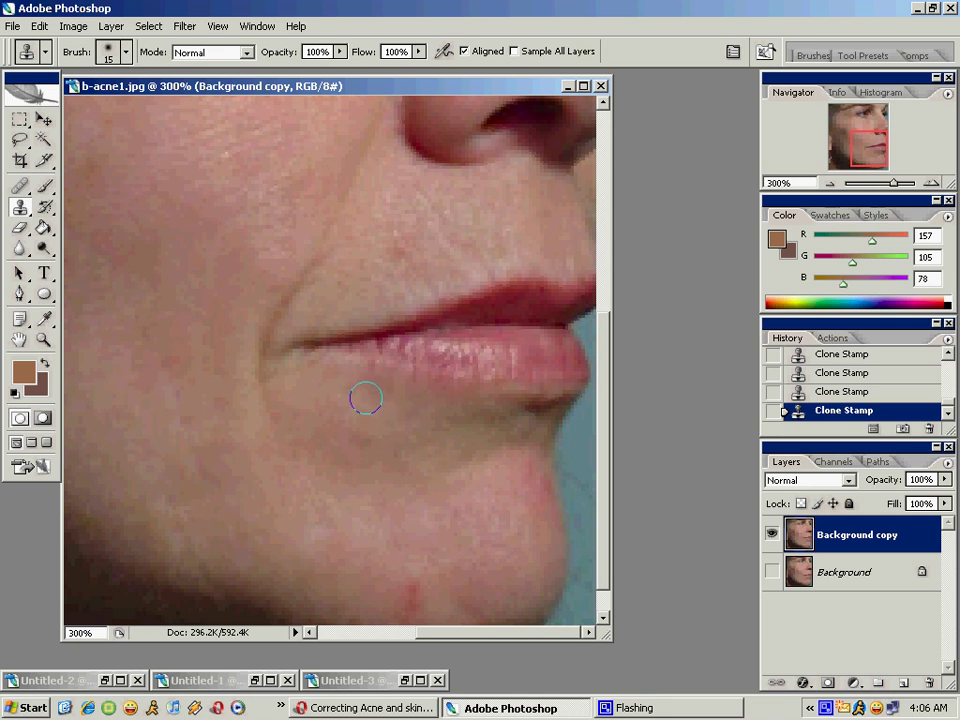
pyautogui.hotkey('ctrl', 'z')
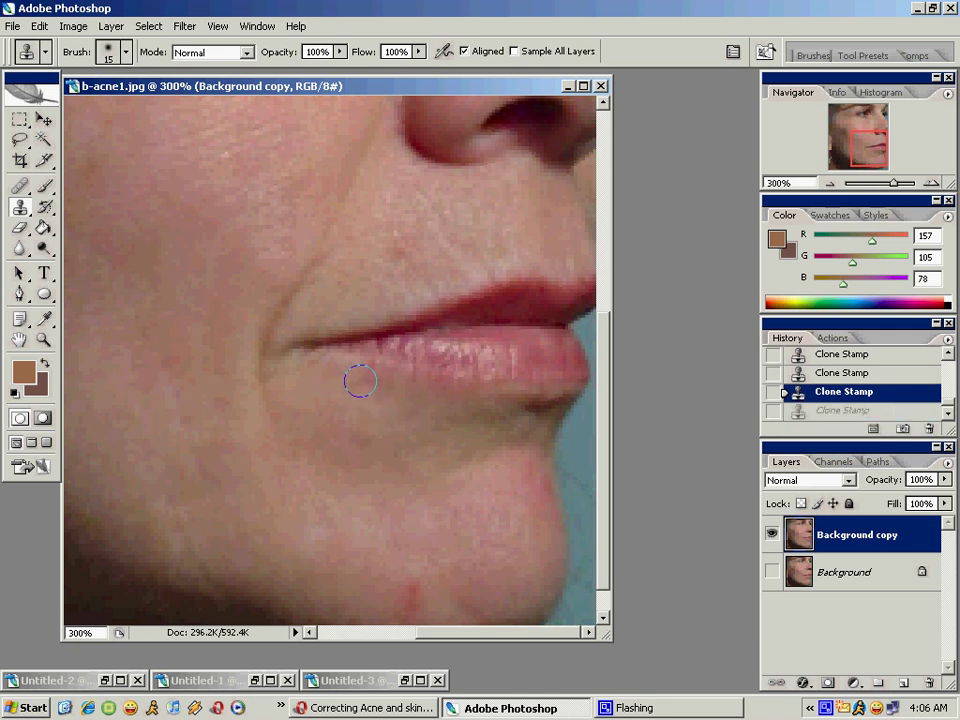
pyautogui.click(365, 381)
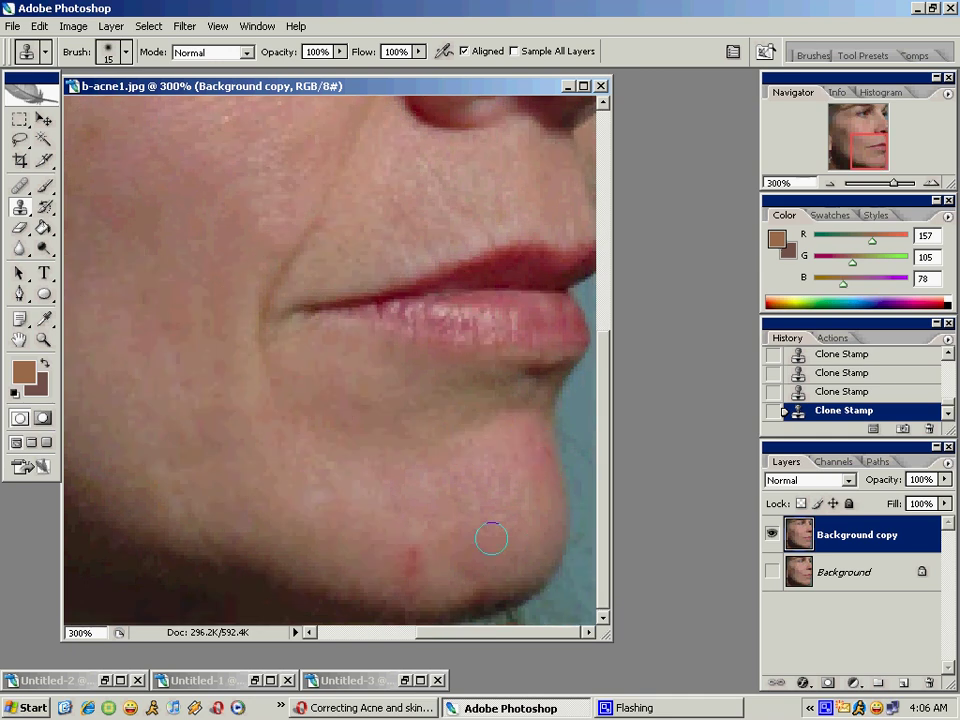
pyautogui.click(411, 565)
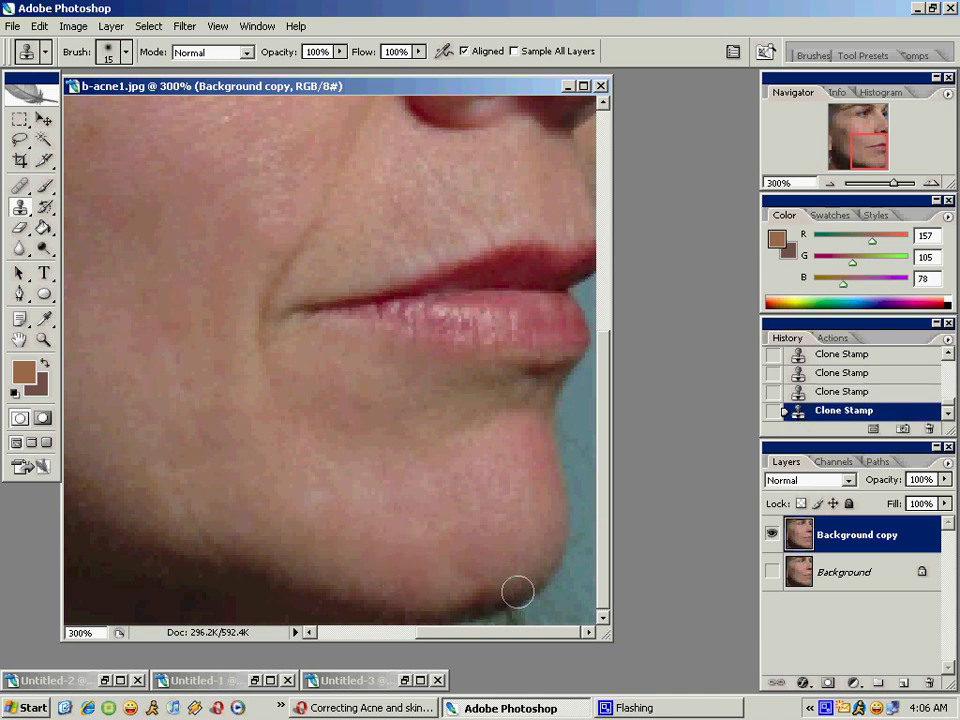
pyautogui.scroll(3, 477, 496)
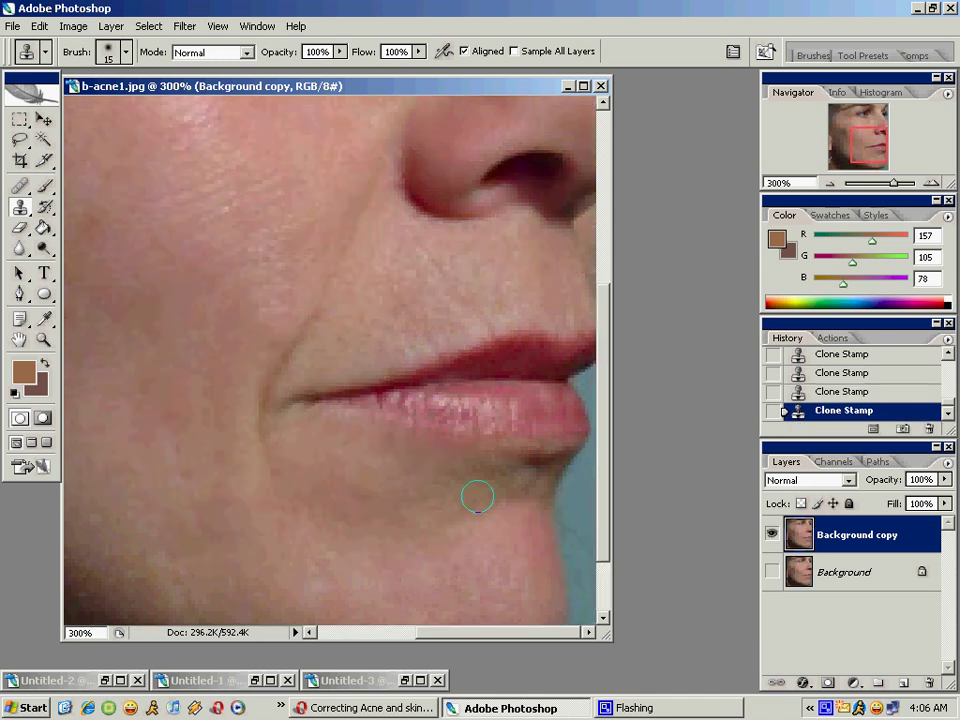
pyautogui.scroll(10, 477, 496)
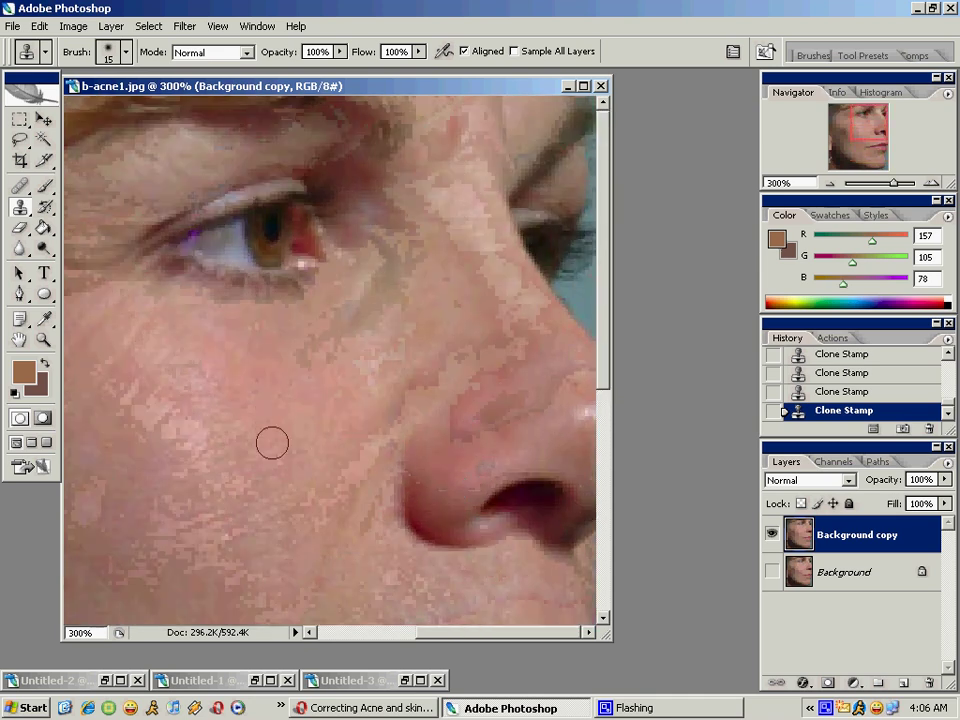
# - Set the view to Actual Pixels and shift the window left to review the retouched face
pyautogui.click(43, 340)
pyautogui.rightClick(263, 325)
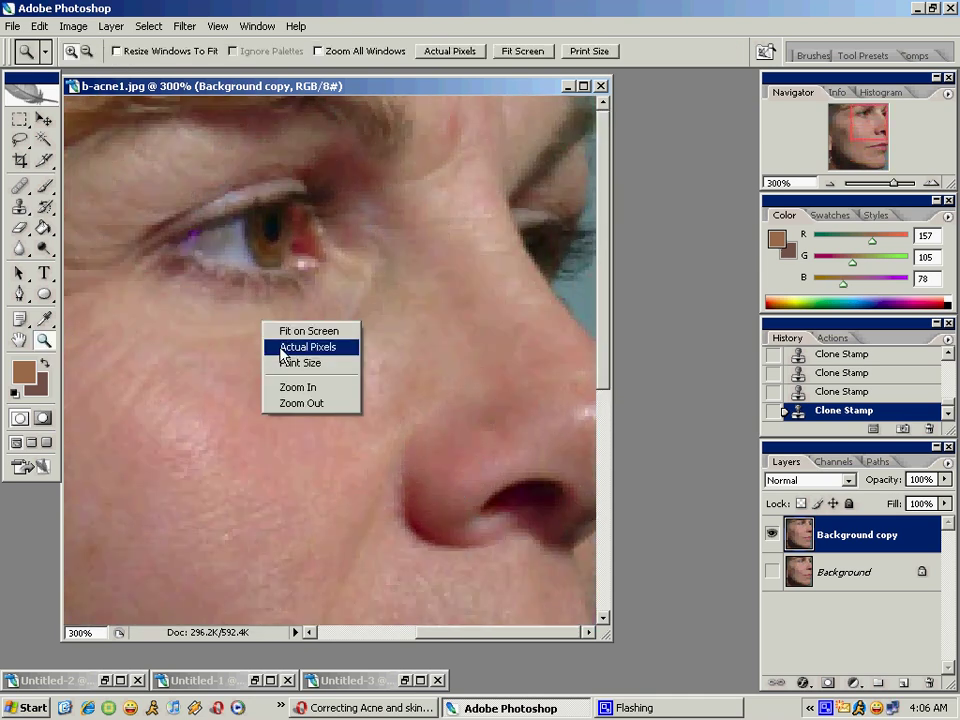
pyautogui.click(488, 177)
pyautogui.rightClick(250, 427)
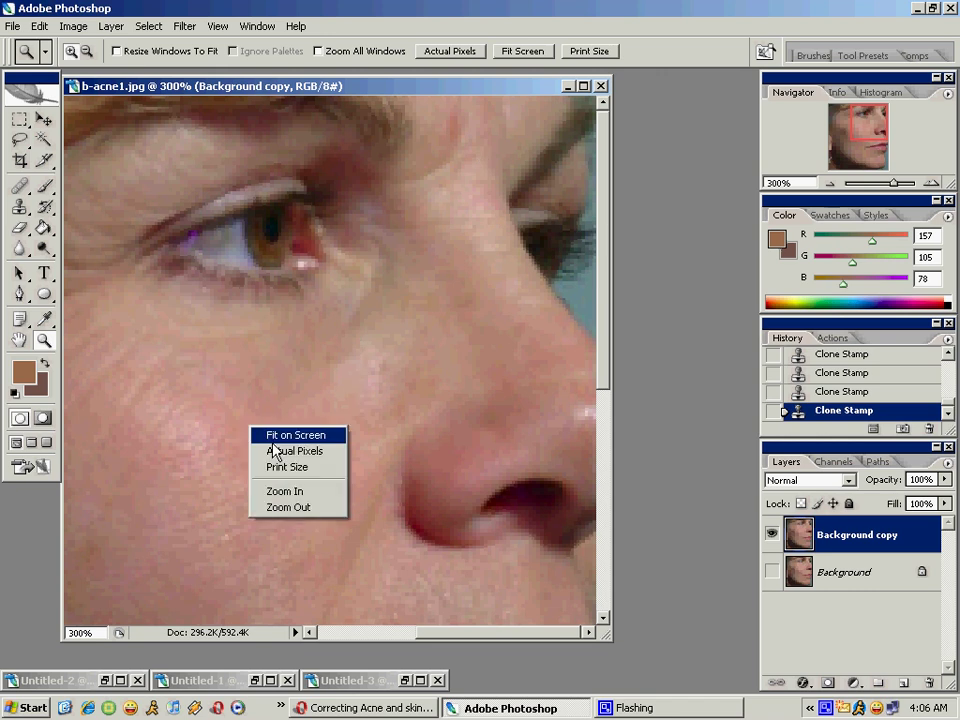
pyautogui.click(278, 453)
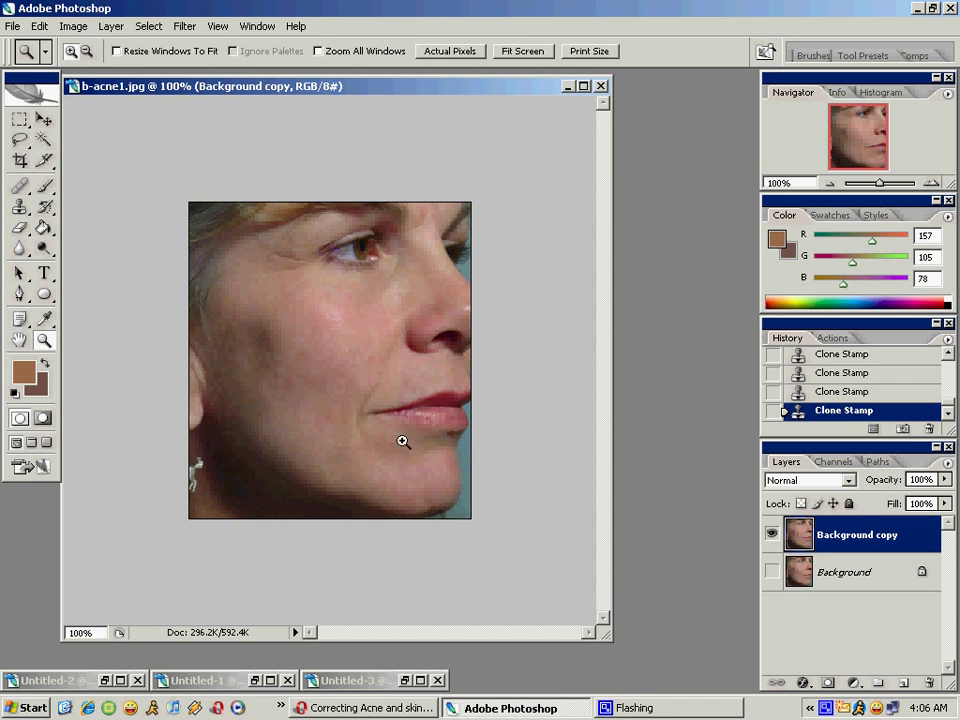
pyautogui.moveTo(380, 95); pyautogui.dragTo(357, 95)
pyautogui.rightClick(279, 276)
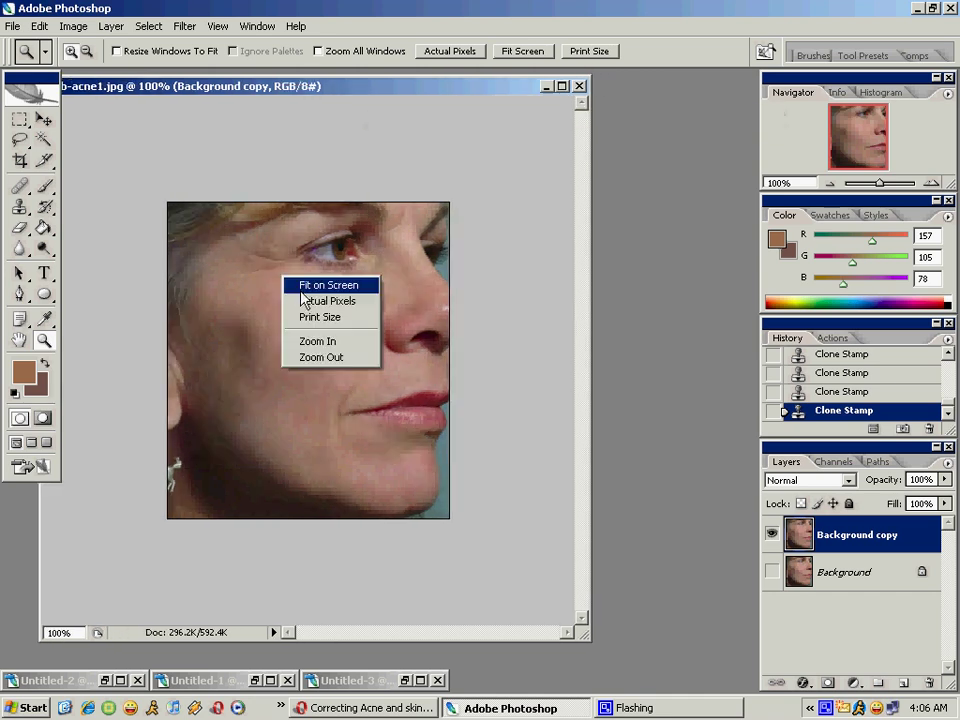
pyautogui.click(306, 302)
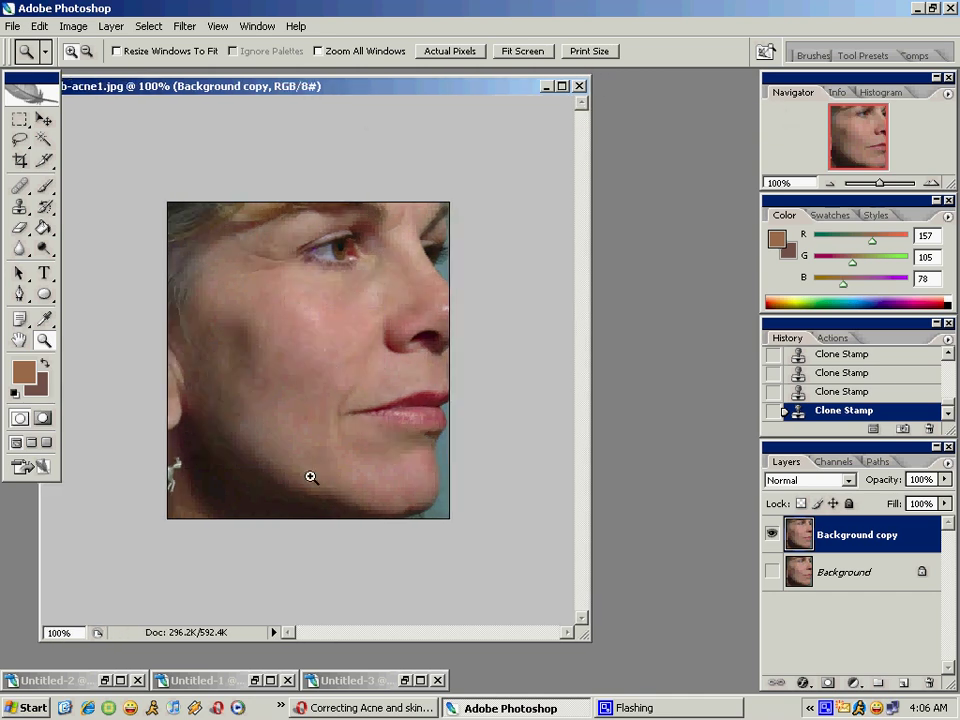
pyautogui.click(13, 26)
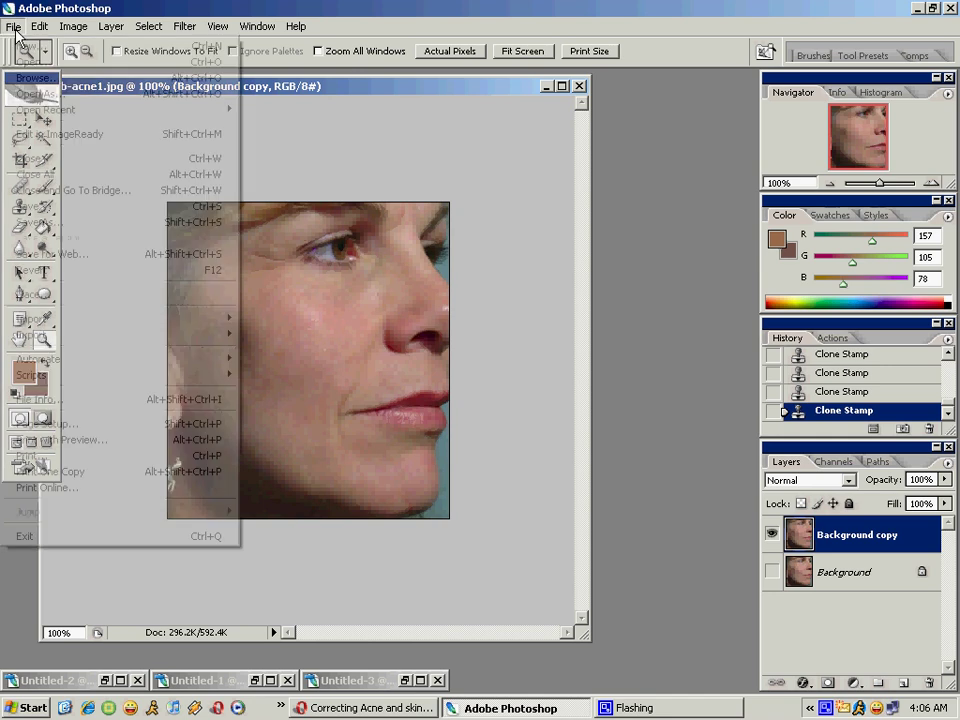
pyautogui.click(150, 226)
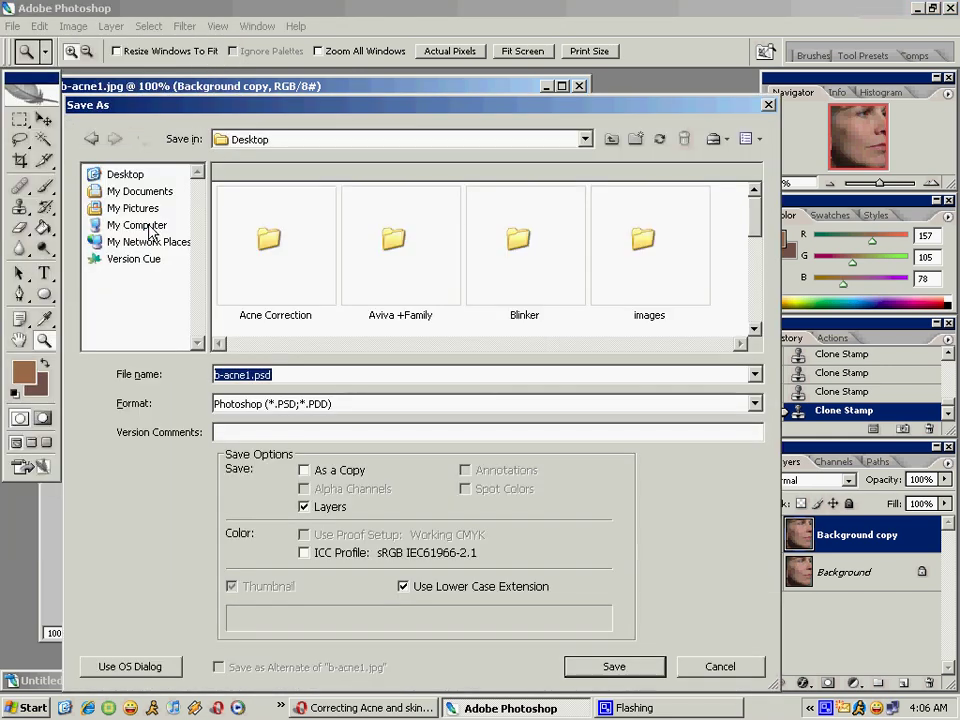
pyautogui.click(720, 666)
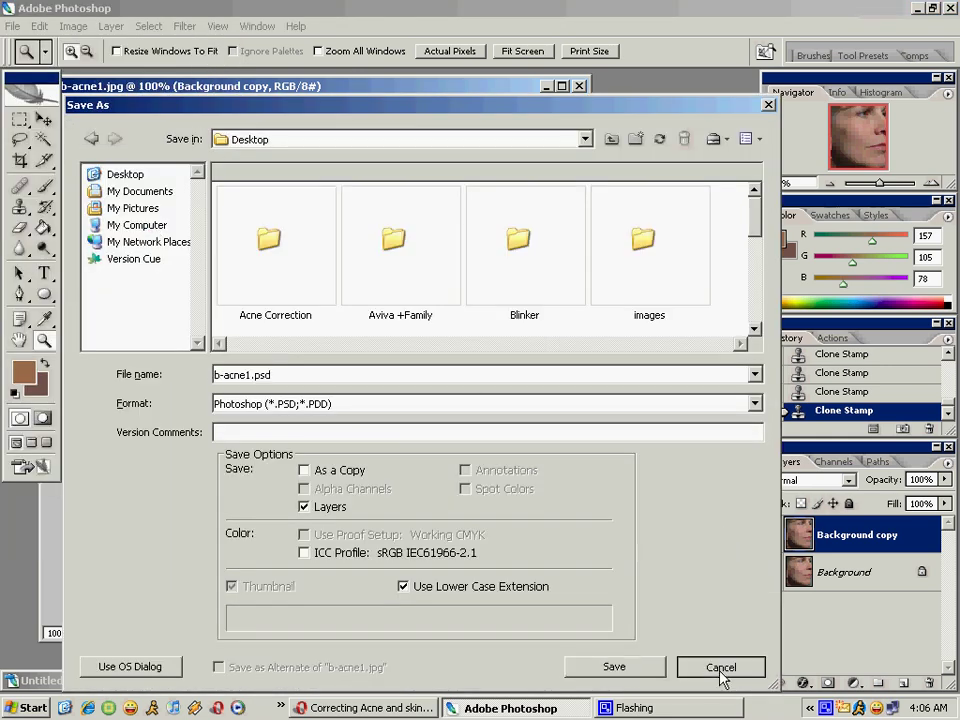
pyautogui.click(680, 709)
pyautogui.rightClick(818, 708)
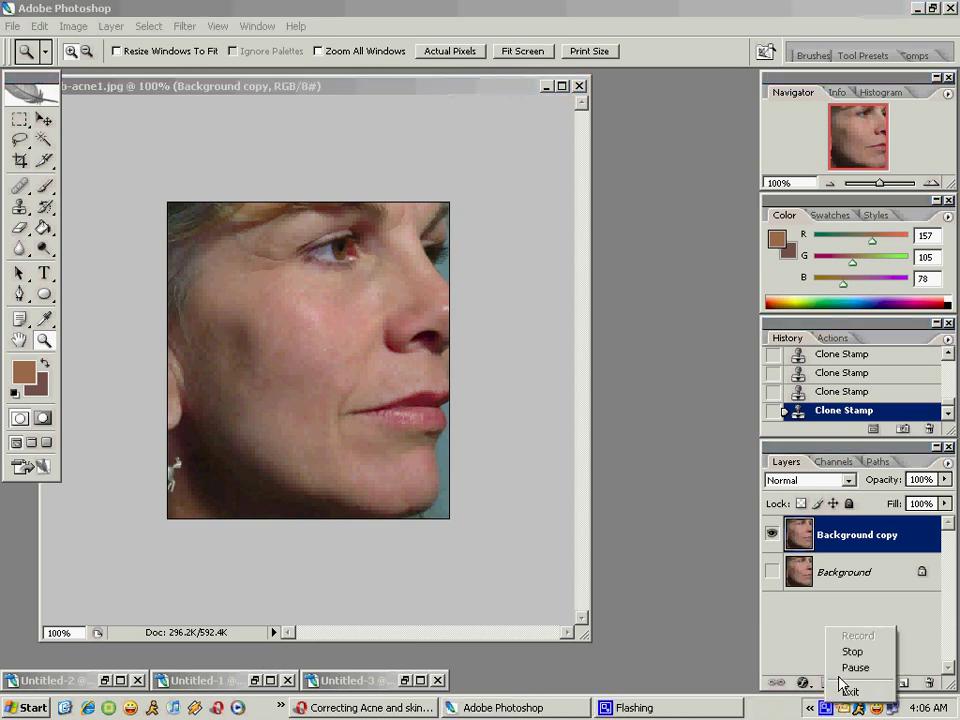